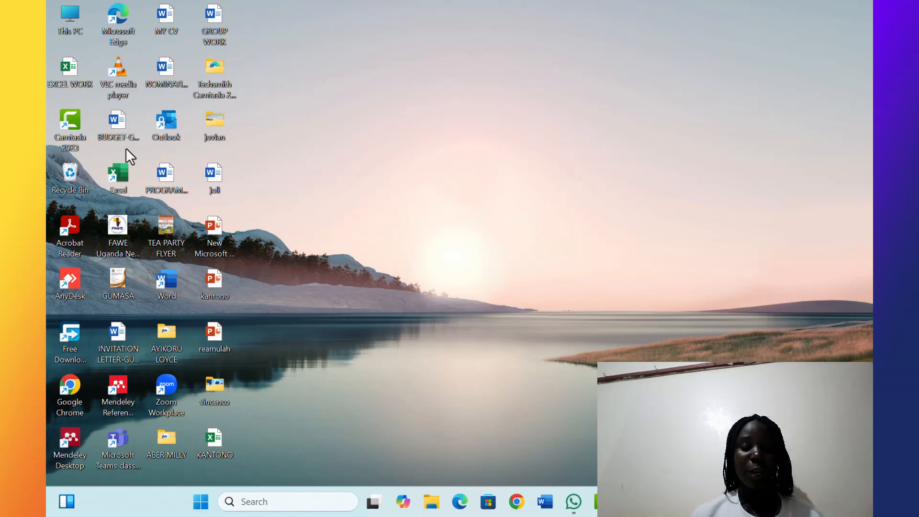
# Launch Excel and open the recent workbook joviter
pyautogui.doubleClick(125, 176)
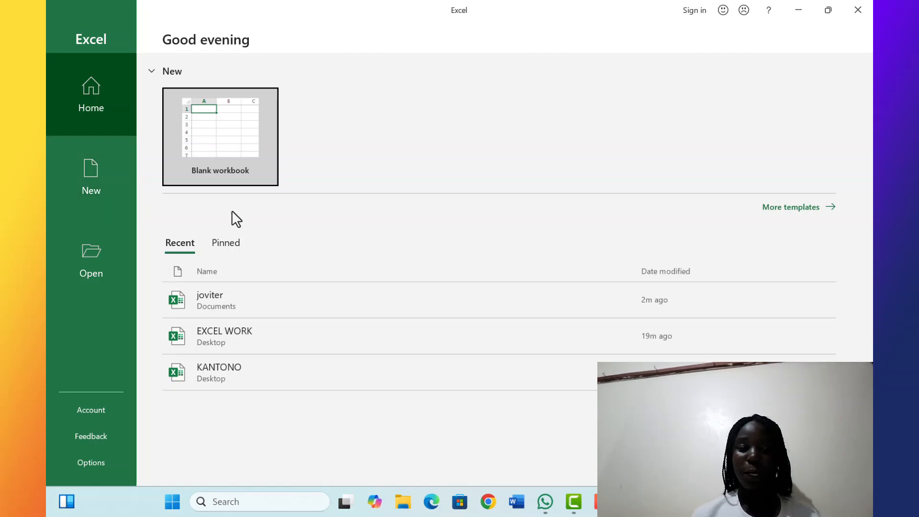
pyautogui.click(234, 299)
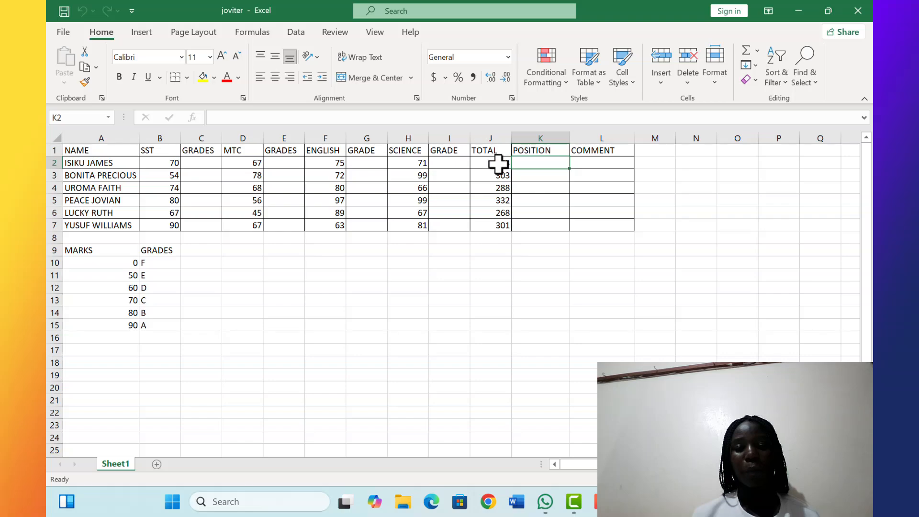
# Clear the existing totals from all six student rows of the TOTAL column
pyautogui.click(498, 164)
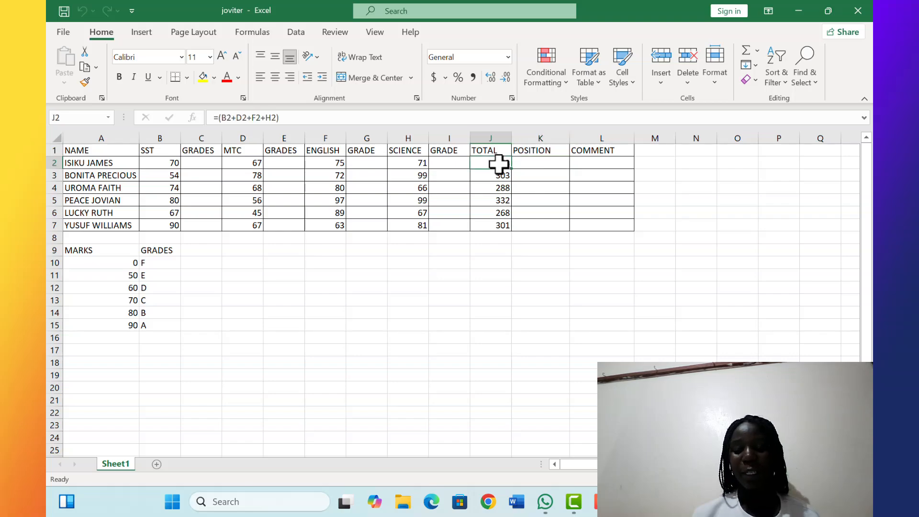
pyautogui.press('BackSpace')
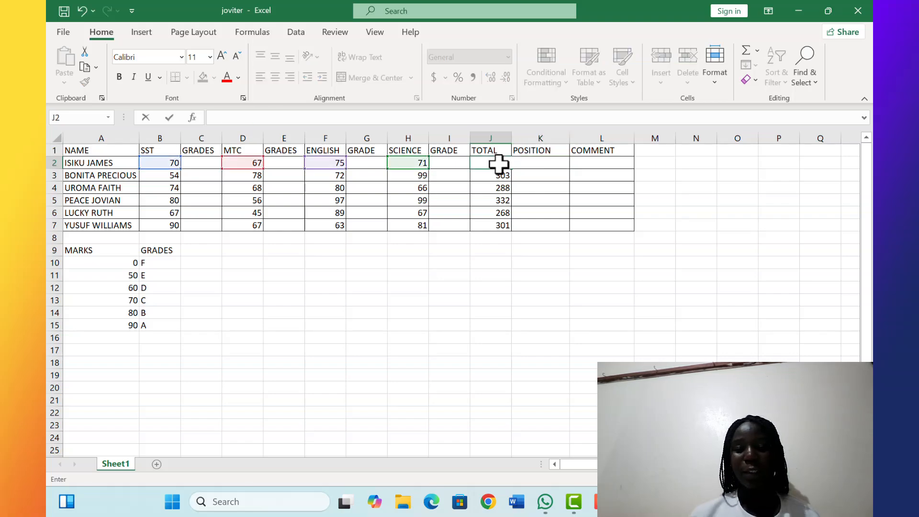
pyautogui.click(498, 180)
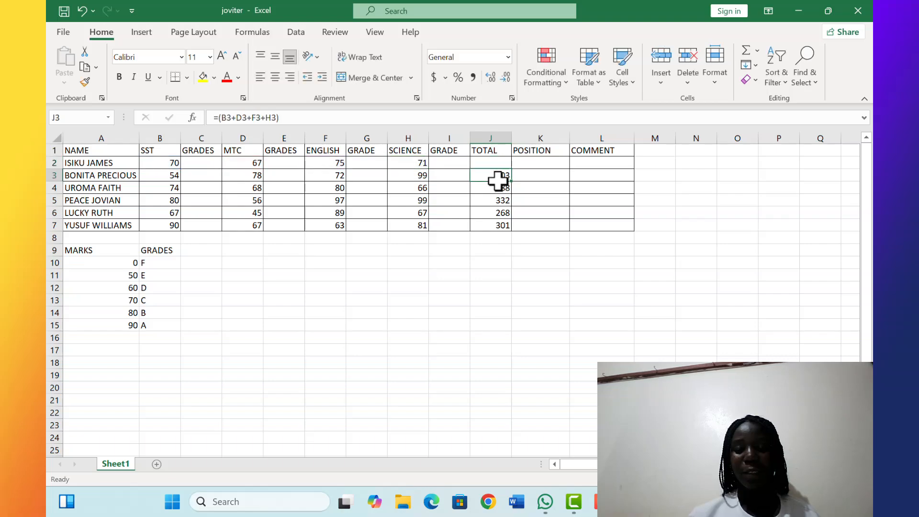
pyautogui.press('BackSpace')
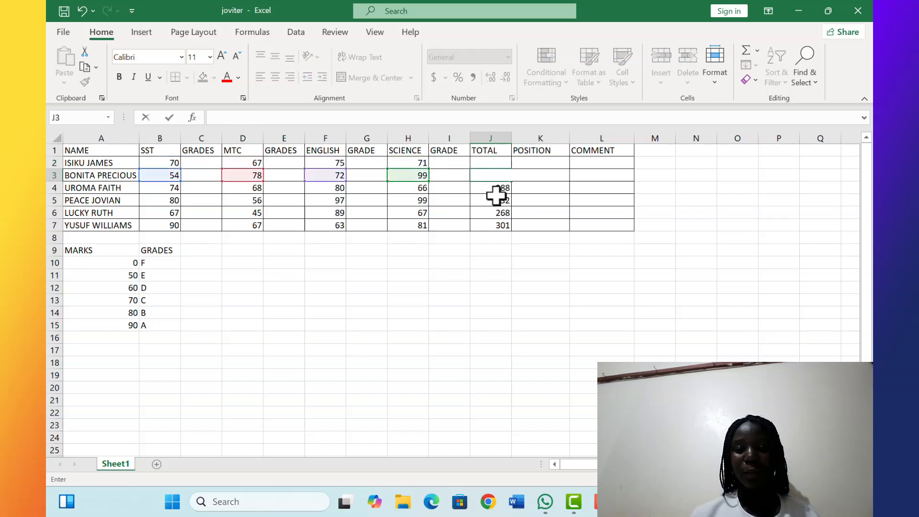
pyautogui.click(496, 195)
pyautogui.press('BackSpace')
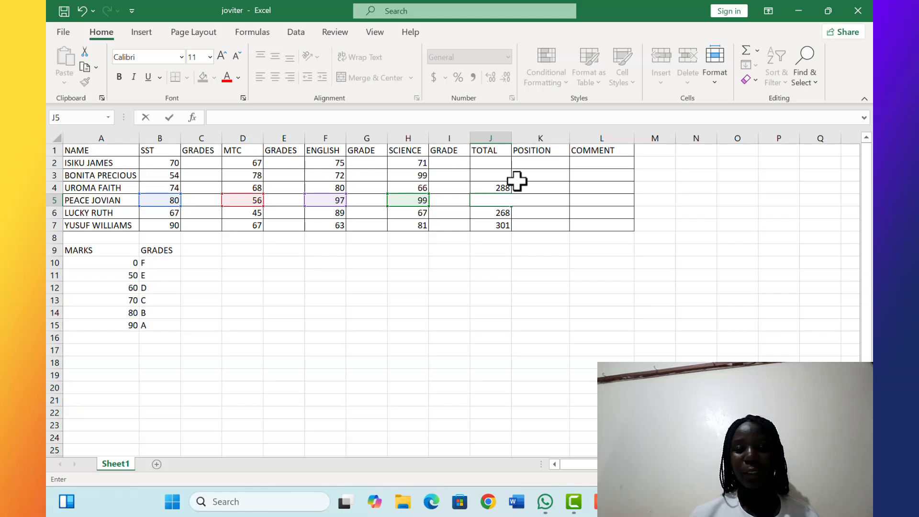
pyautogui.click(502, 187)
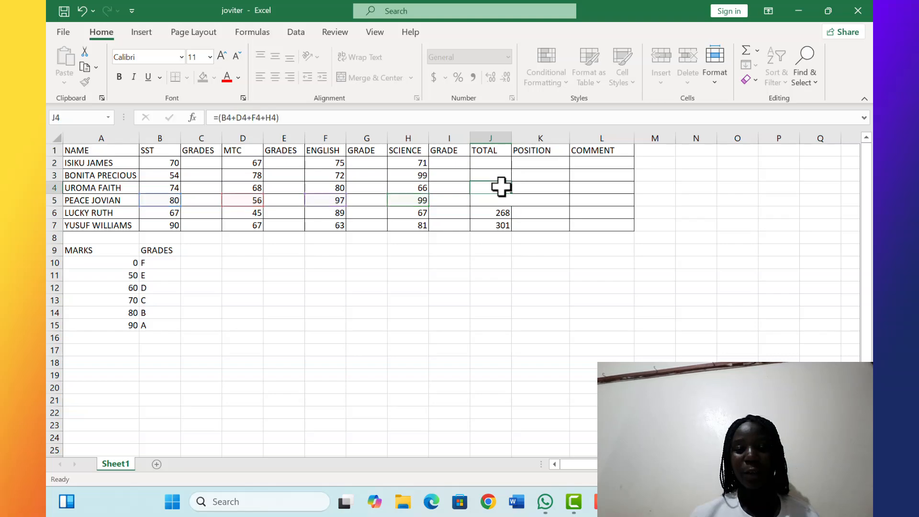
pyautogui.doubleClick(502, 187)
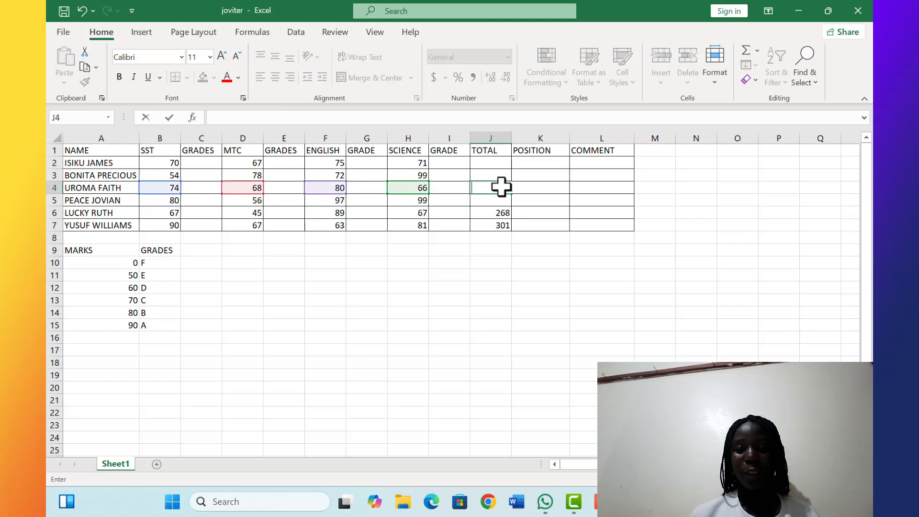
pyautogui.click(499, 214)
pyautogui.doubleClick(499, 214)
pyautogui.press('BackSpace')
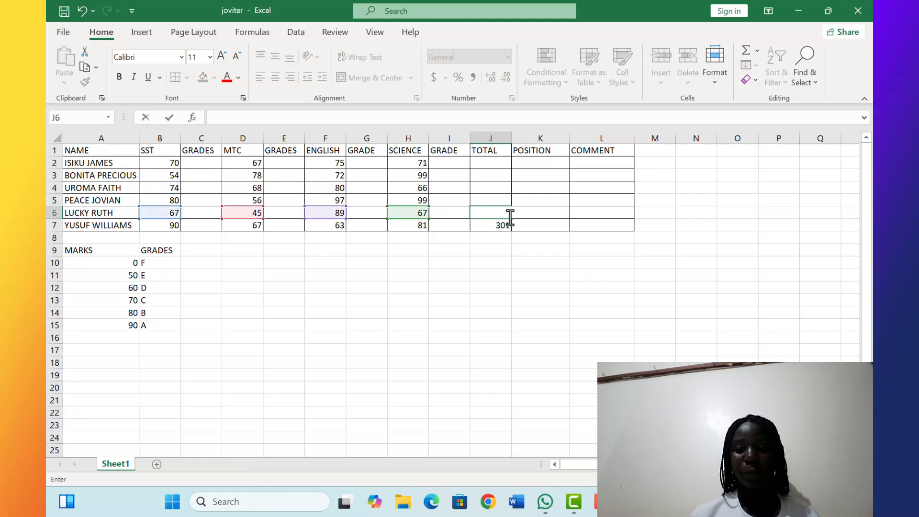
pyautogui.click(506, 225)
pyautogui.doubleClick(505, 225)
pyautogui.press('BackSpace')
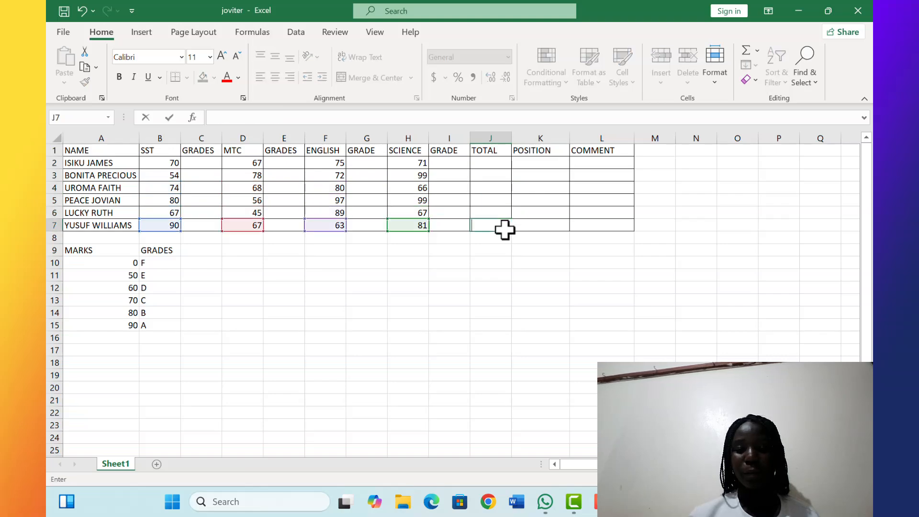
pyautogui.click(481, 162)
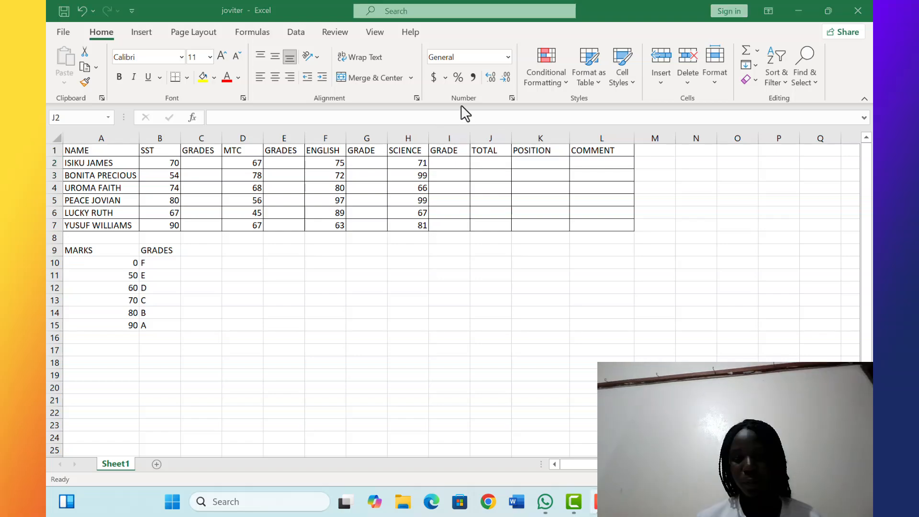
# Enter the formula =(B2+D2+F2+H2) in J2 to total the first student's SST, MTC, ENGLISH and SCIENCE marks
pyautogui.click(487, 162)
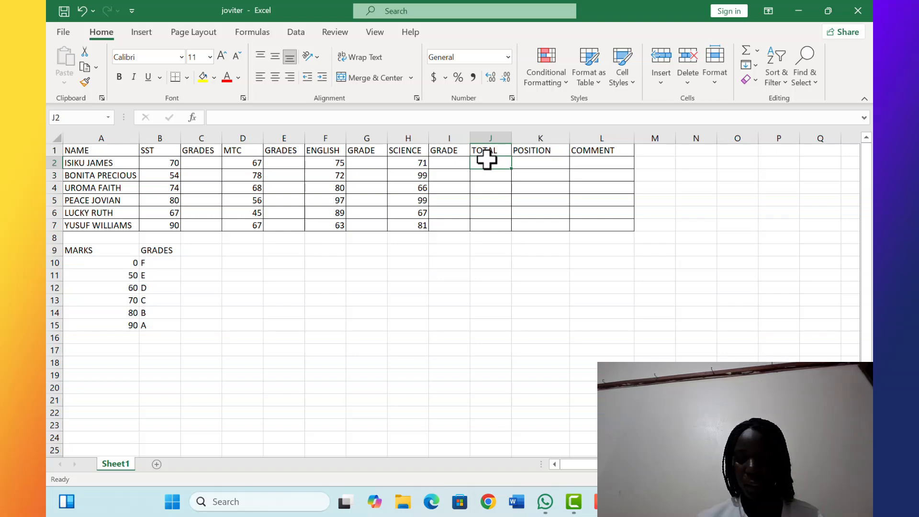
pyautogui.write('=')
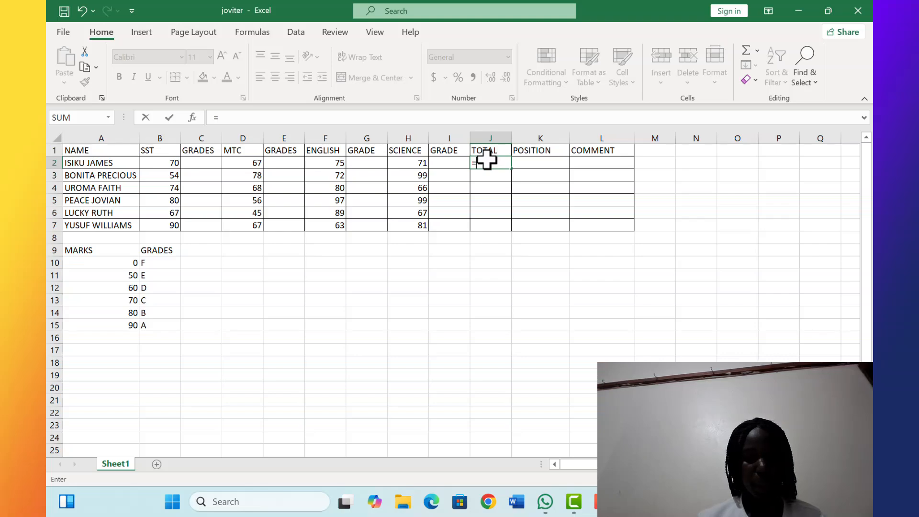
pyautogui.write('9')
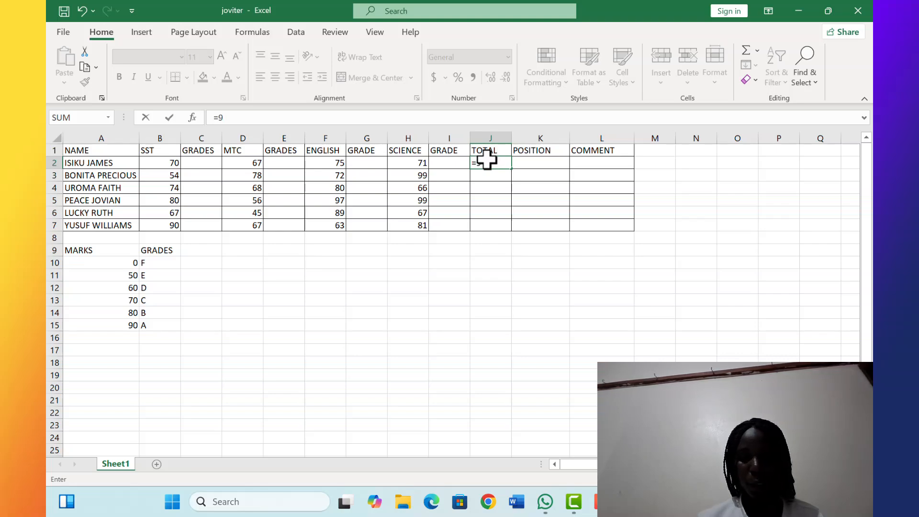
pyautogui.press('BackSpace')
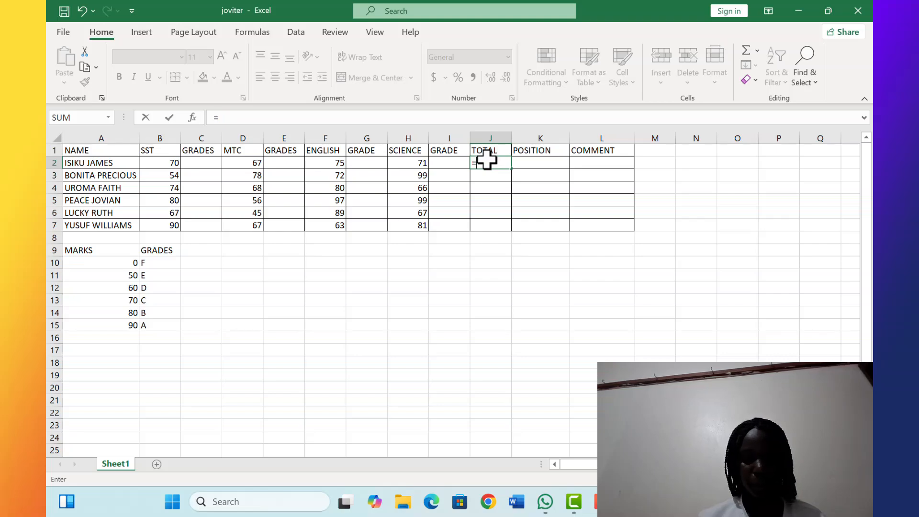
pyautogui.write('(')
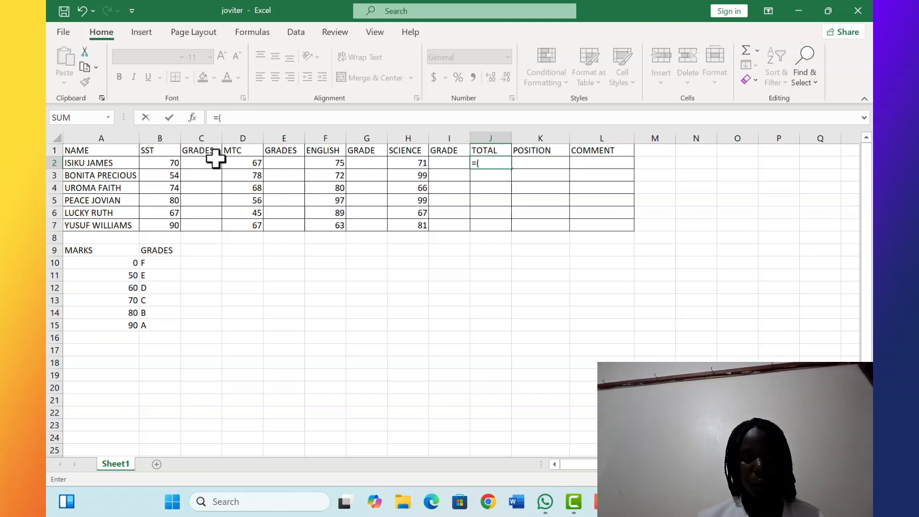
pyautogui.click(176, 163)
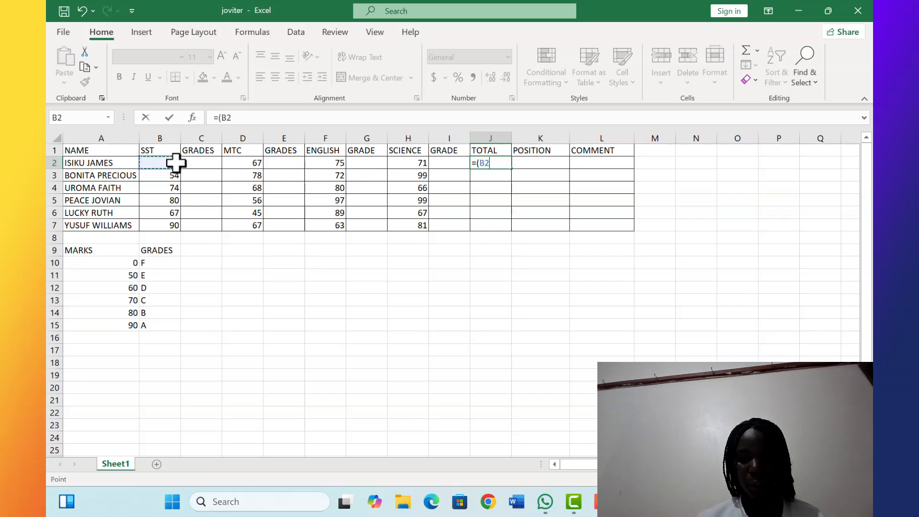
pyautogui.write('+')
pyautogui.click(257, 161)
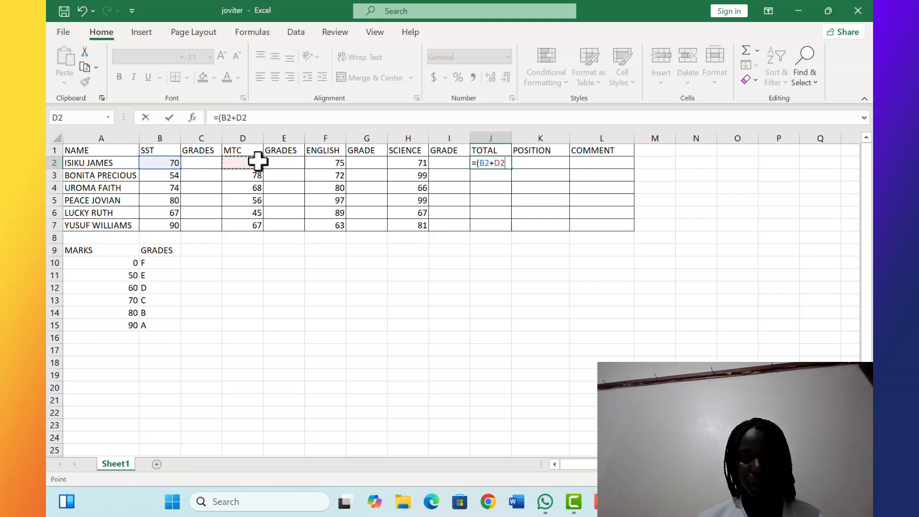
pyautogui.write('+')
pyautogui.click(332, 162)
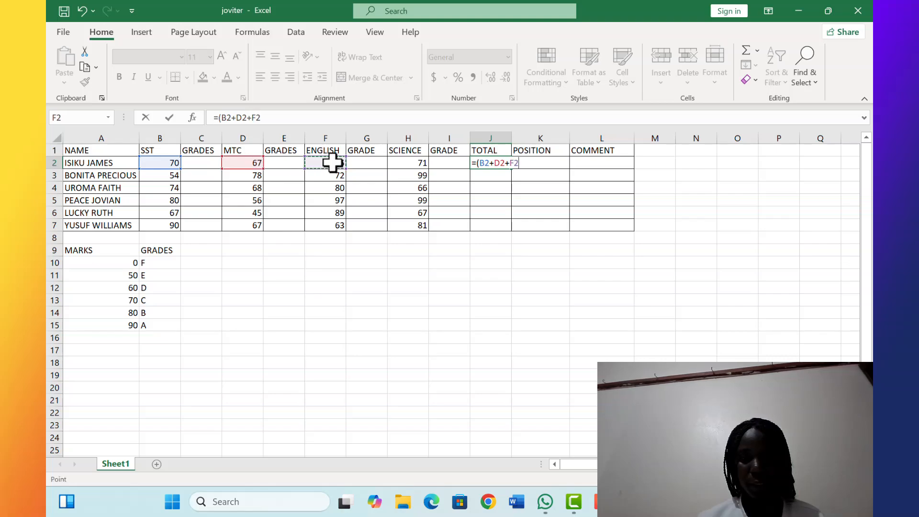
pyautogui.write('+')
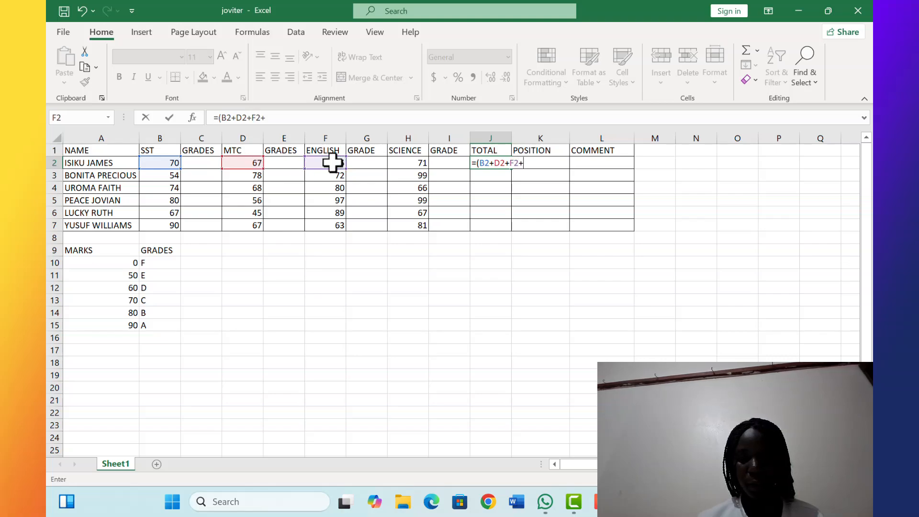
pyautogui.click(412, 162)
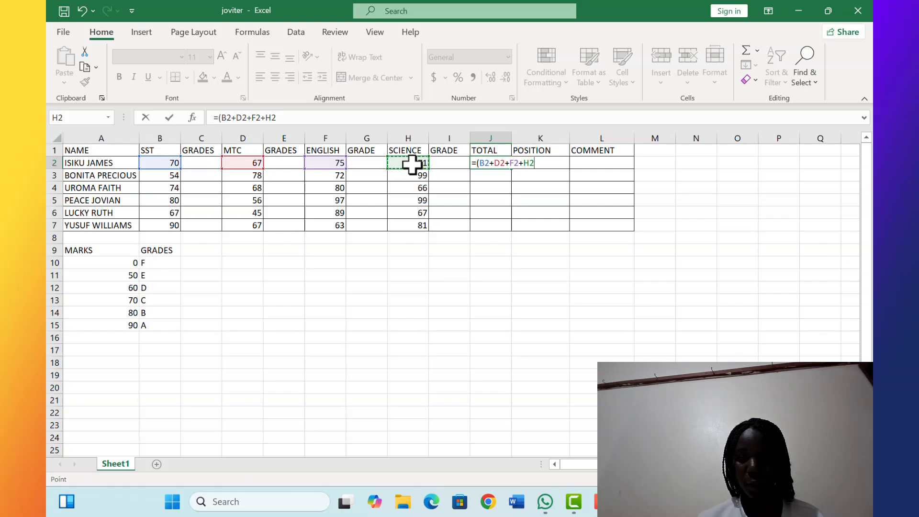
pyautogui.write('+')
pyautogui.press('BackSpace')
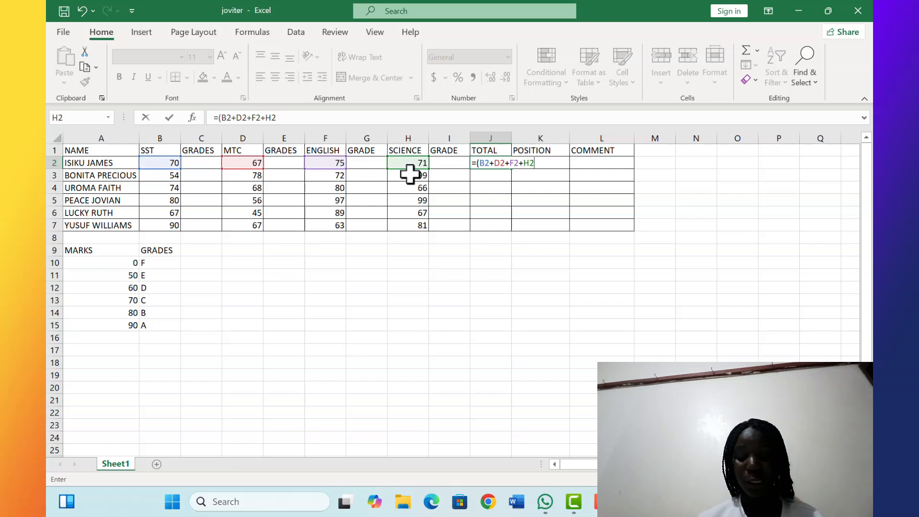
pyautogui.write(')')
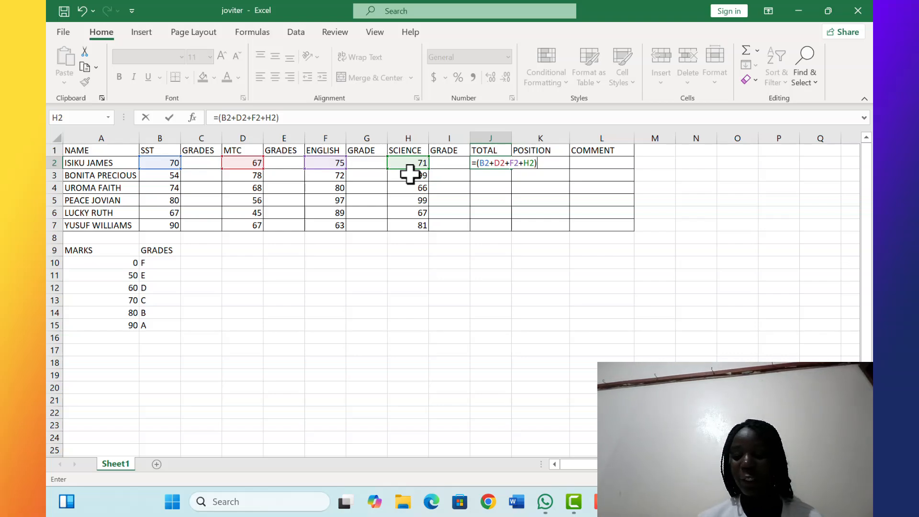
pyautogui.press('Return')
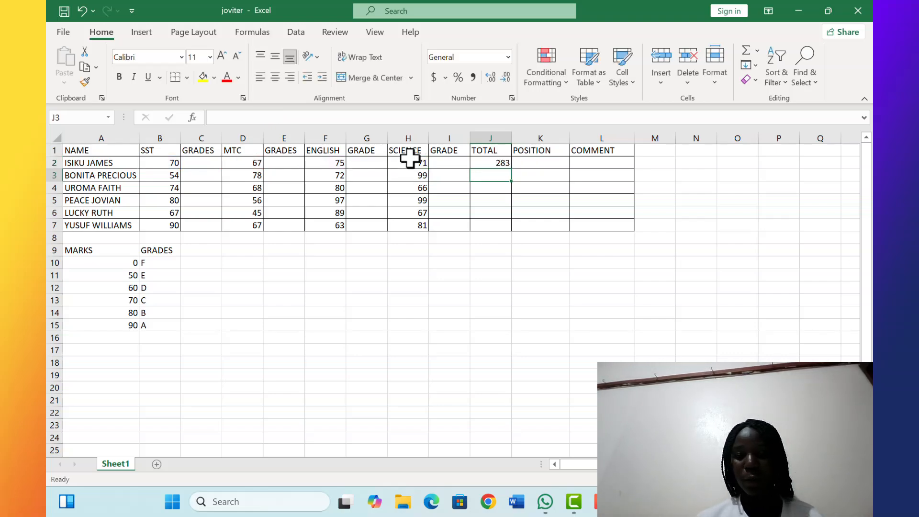
# Fill the total formula down the TOTAL column through row 7
pyautogui.click(507, 163)
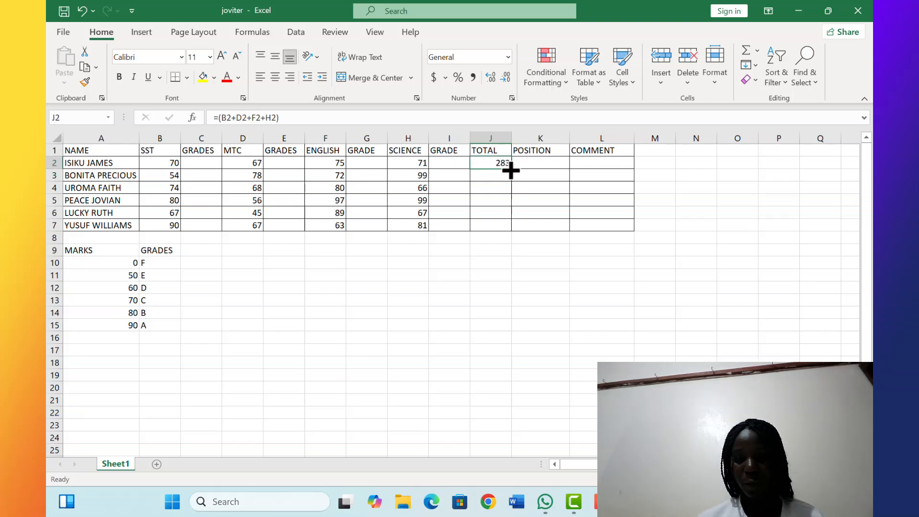
pyautogui.moveTo(513, 168); pyautogui.dragTo(513, 231)
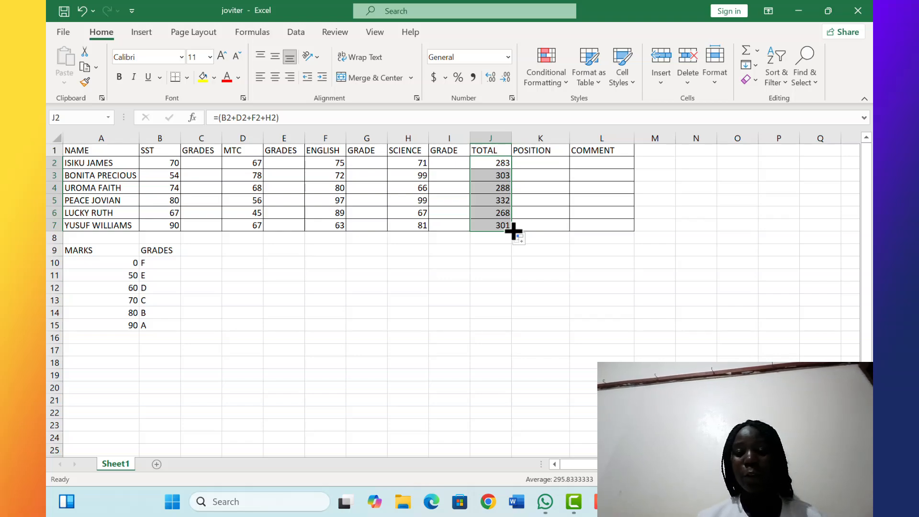
# Enter =RANK(J2,$J$2:$J$7,0) in K2 to rank the first student's total, and fill it down the POSITION column through row 7
pyautogui.click(536, 163)
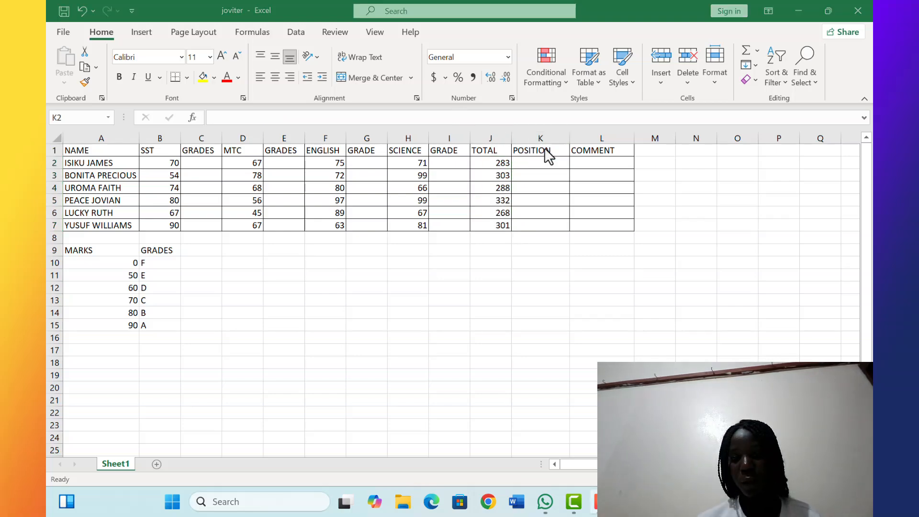
pyautogui.click(517, 160)
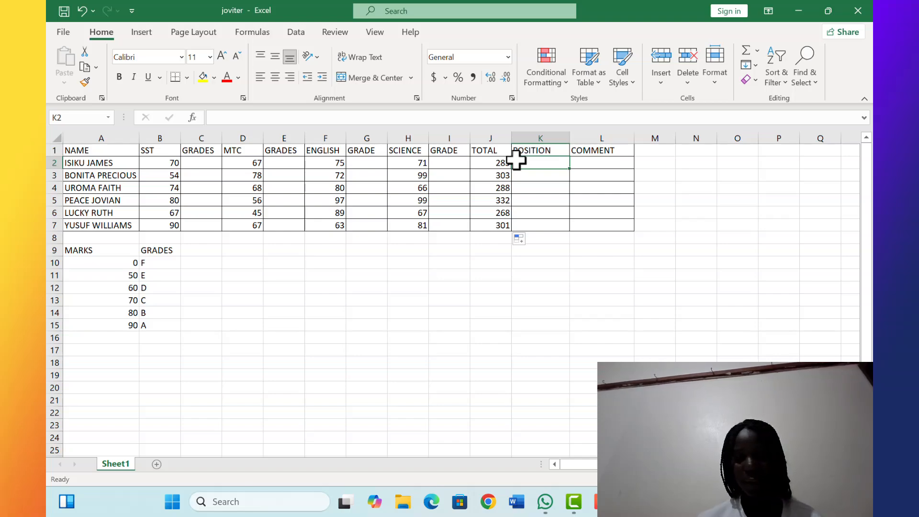
pyautogui.write('=')
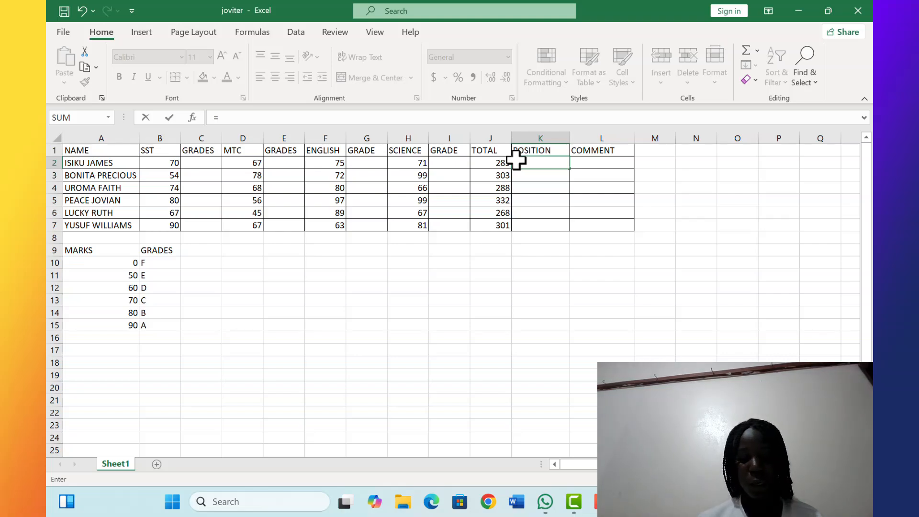
pyautogui.write('RA')
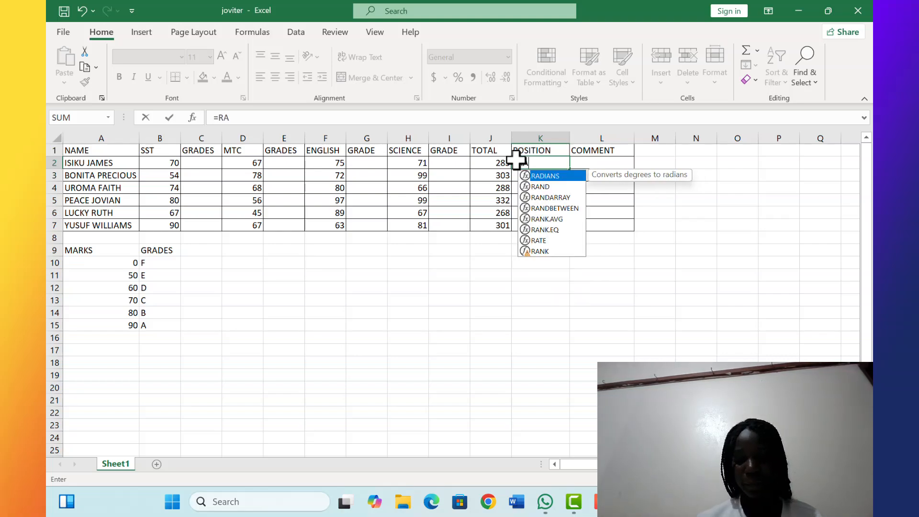
pyautogui.write('NK')
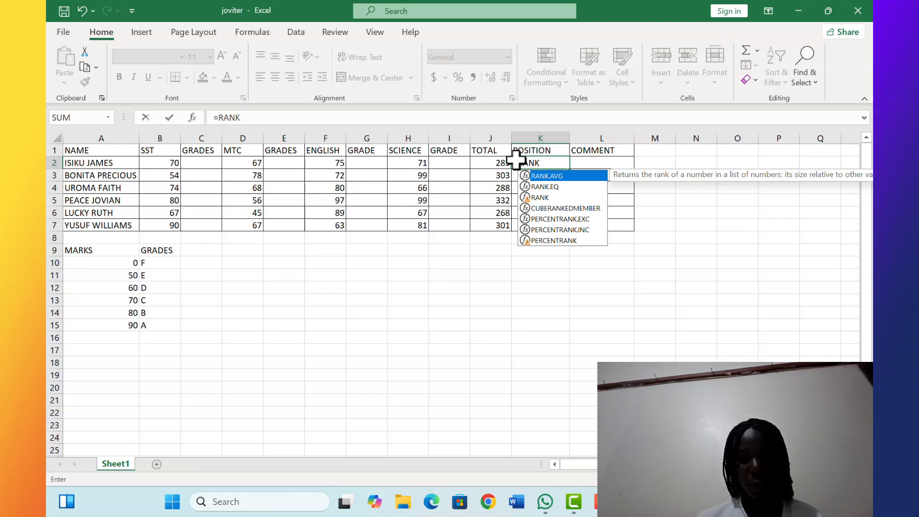
pyautogui.write('(')
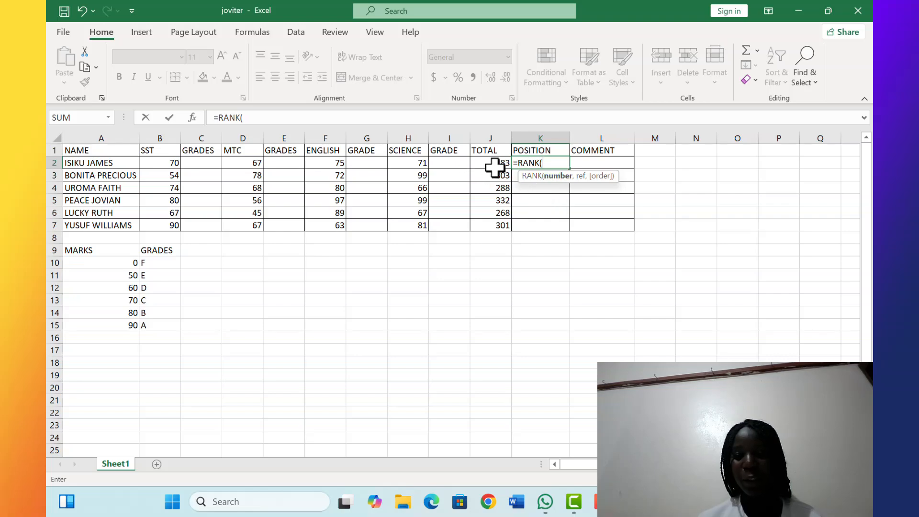
pyautogui.click(494, 164)
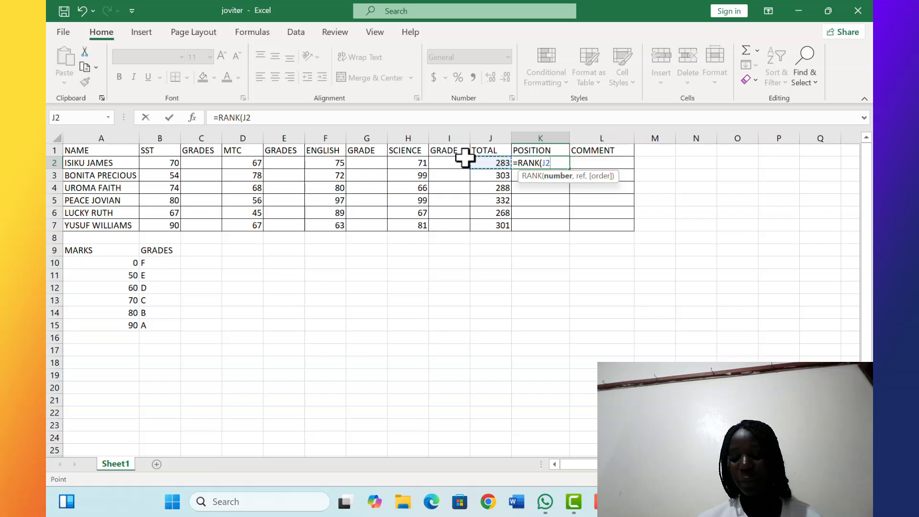
pyautogui.write(',')
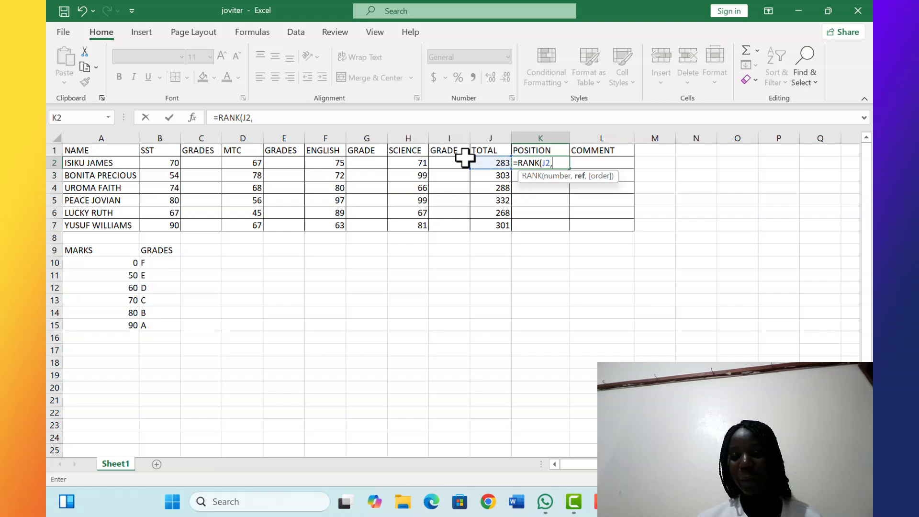
pyautogui.click(502, 164)
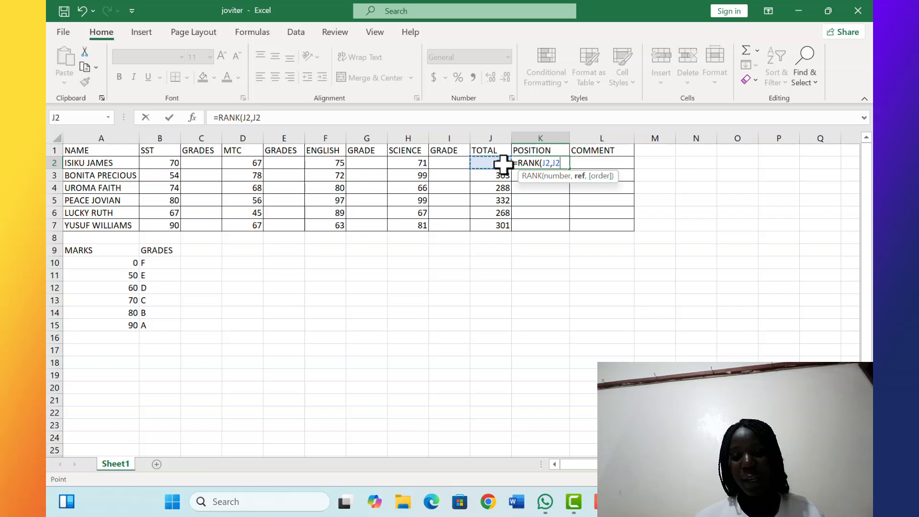
pyautogui.moveTo(504, 170); pyautogui.dragTo(507, 225)
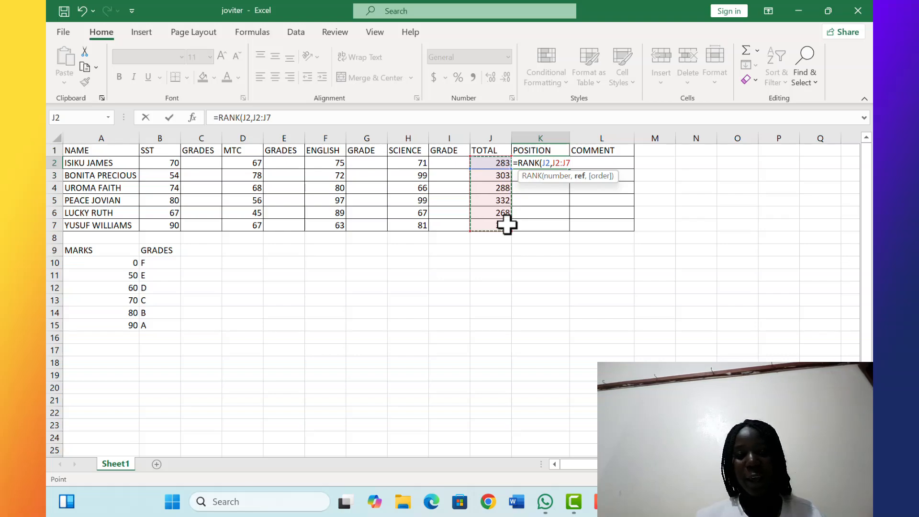
pyautogui.press('F4')
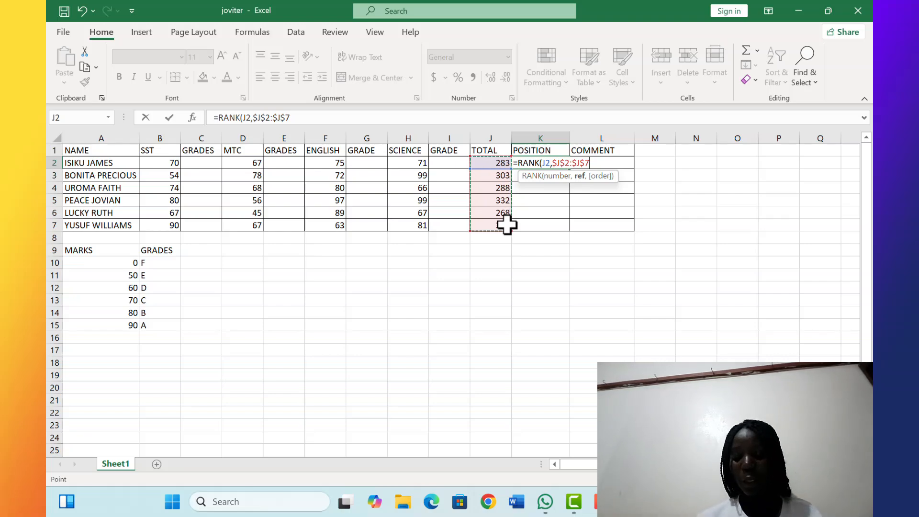
pyautogui.write(',')
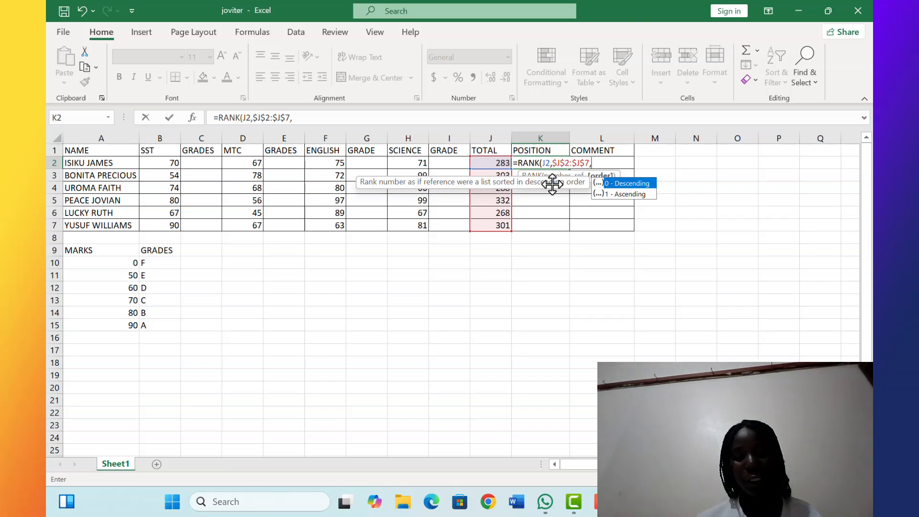
pyautogui.write('0')
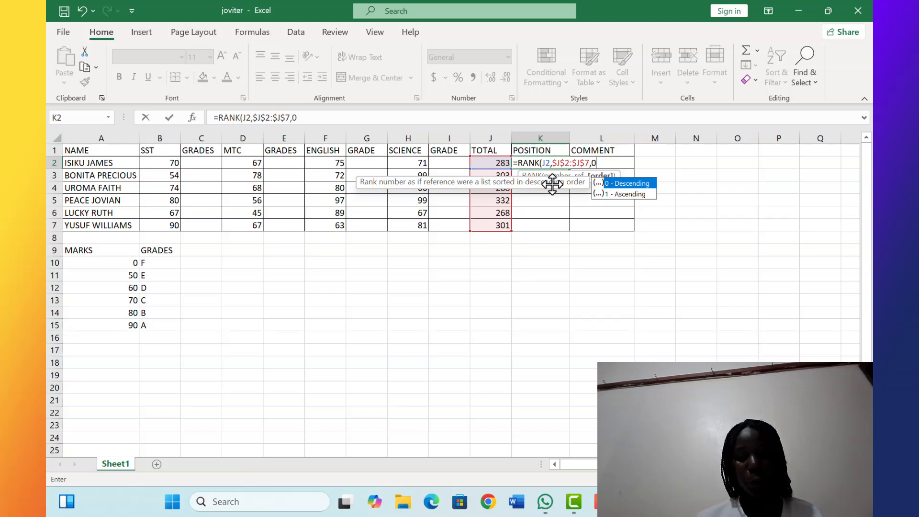
pyautogui.write(')')
pyautogui.press('Return')
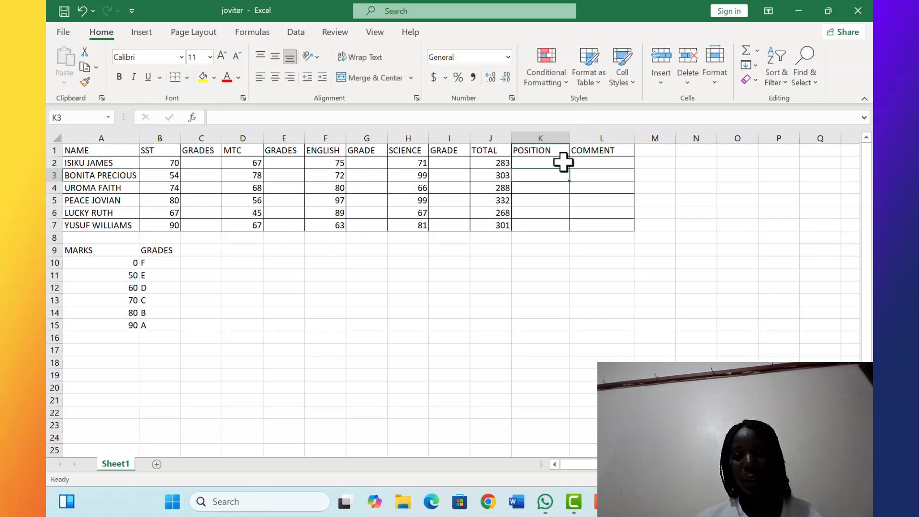
pyautogui.click(564, 165)
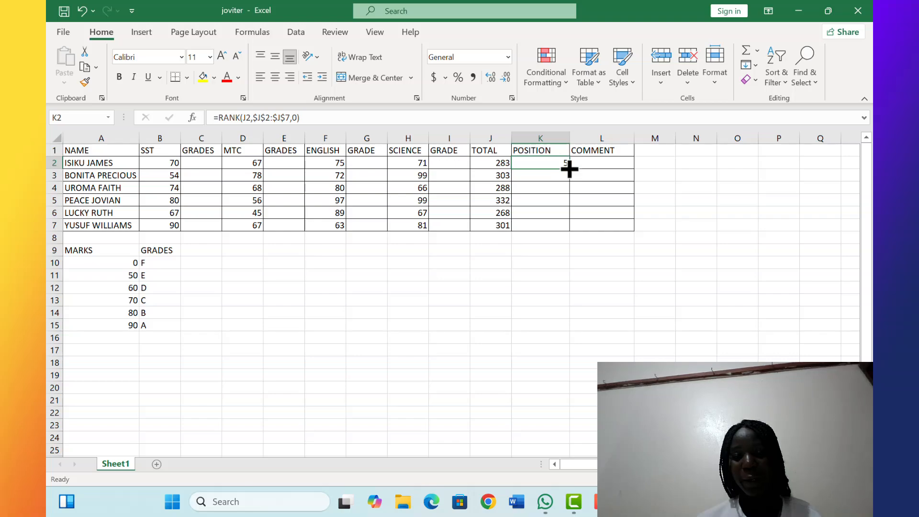
pyautogui.moveTo(570, 168); pyautogui.dragTo(570, 232)
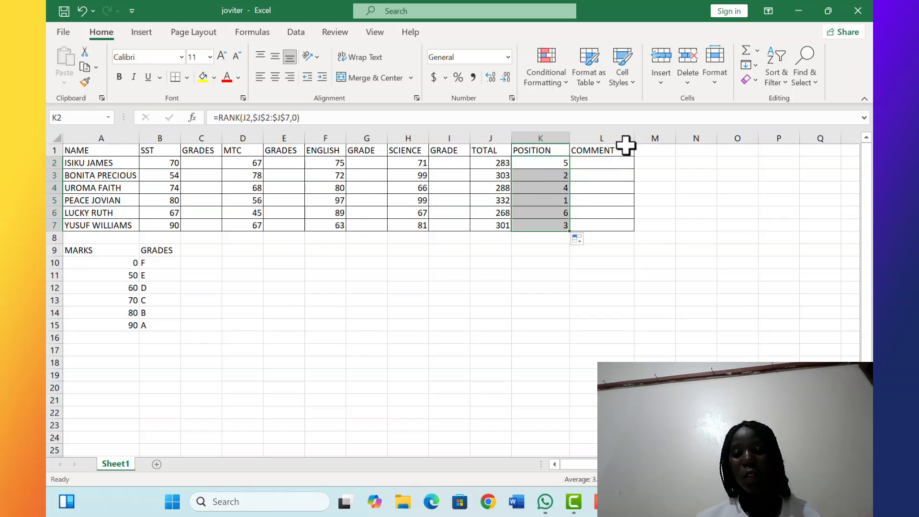
# Build an IF formula in L2 that returns "Passed" when the total in J2 is at least 300, and start typing the alternative comment
pyautogui.click(599, 162)
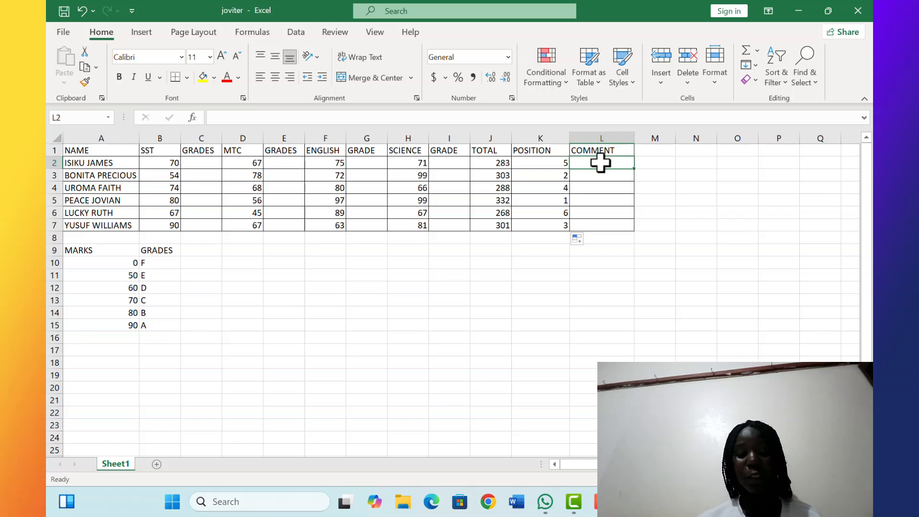
pyautogui.write('=')
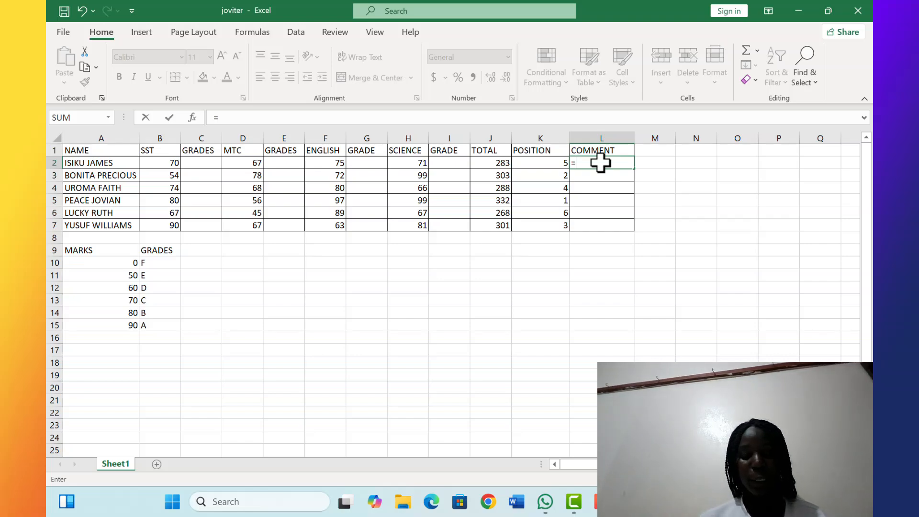
pyautogui.write('IF')
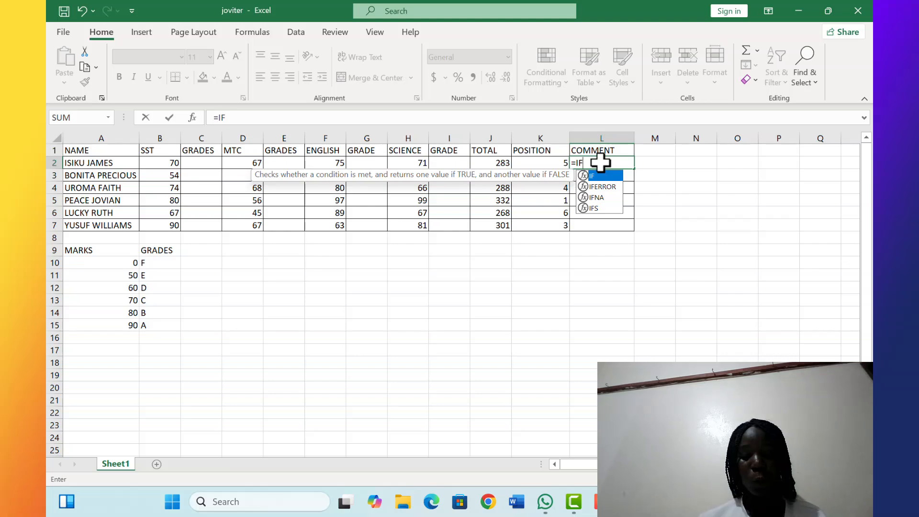
pyautogui.write('(')
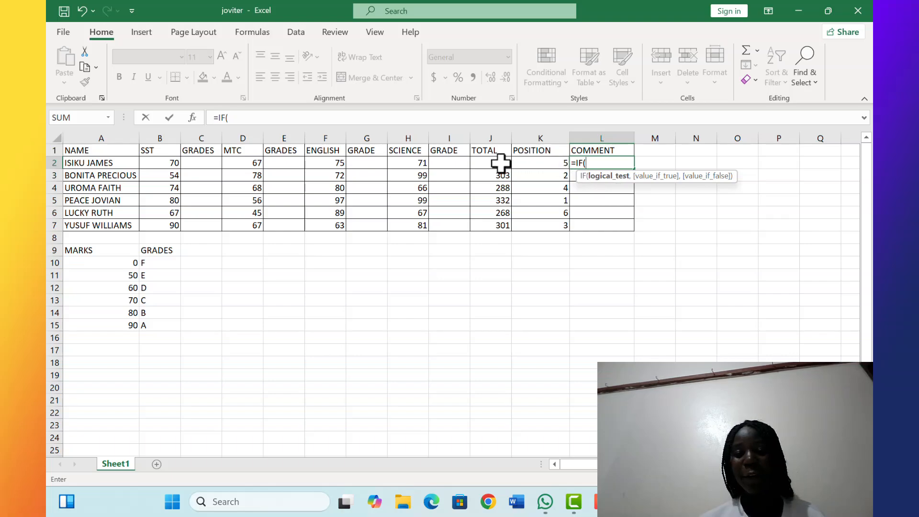
pyautogui.click(501, 163)
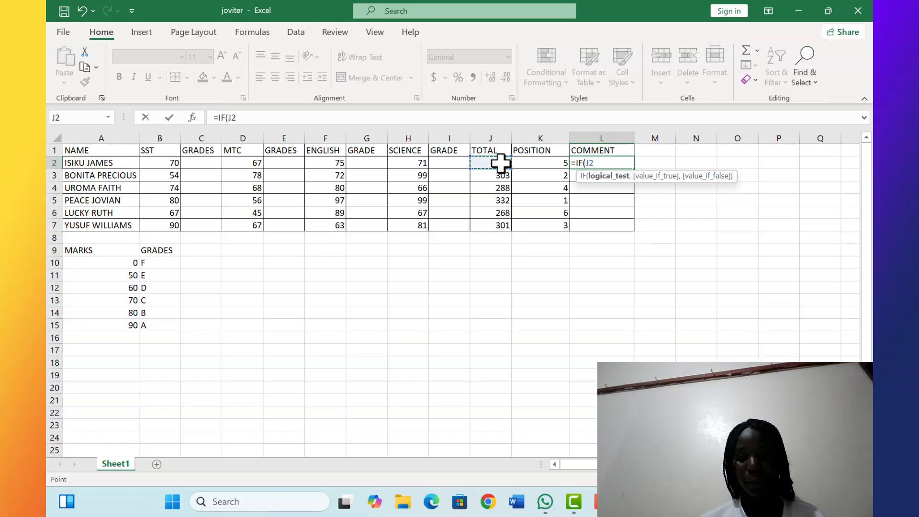
pyautogui.write('>')
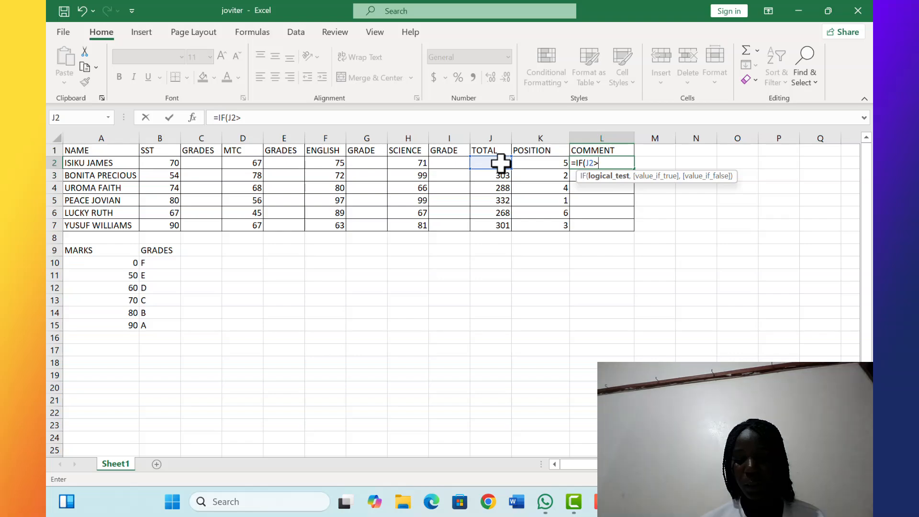
pyautogui.write('=')
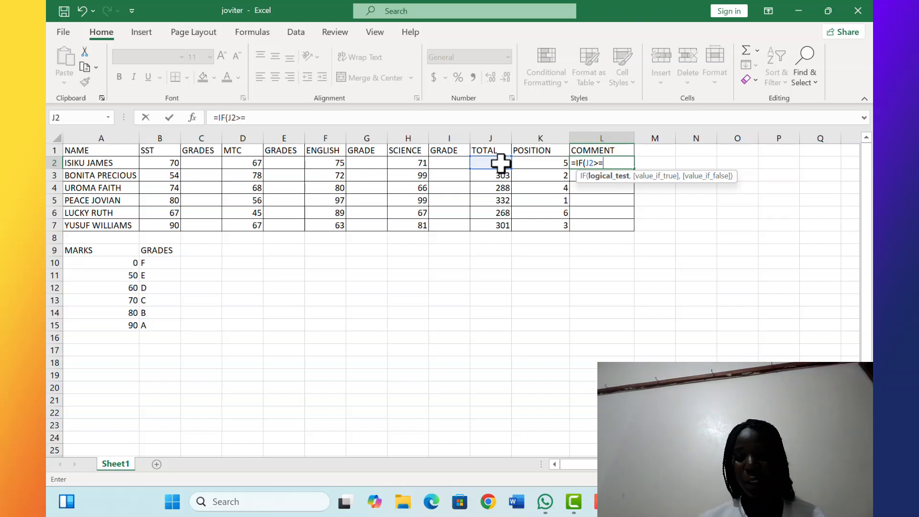
pyautogui.write('300')
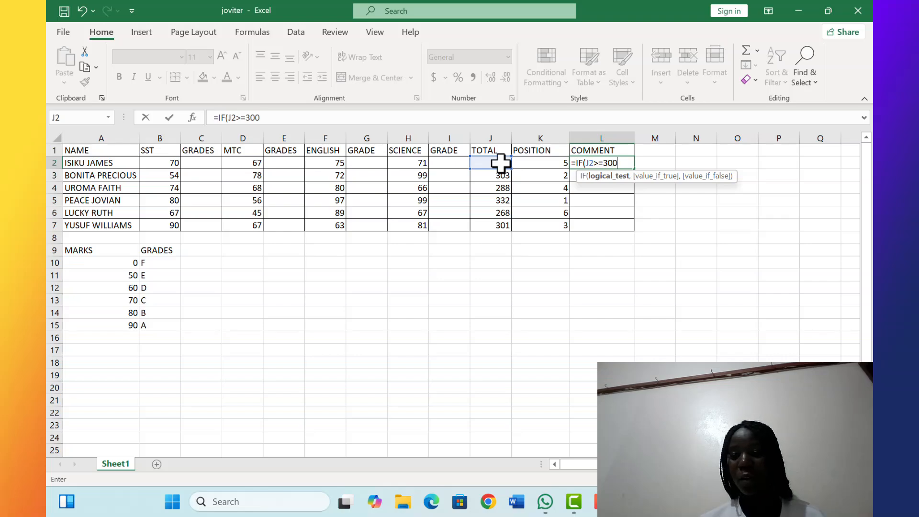
pyautogui.write(',')
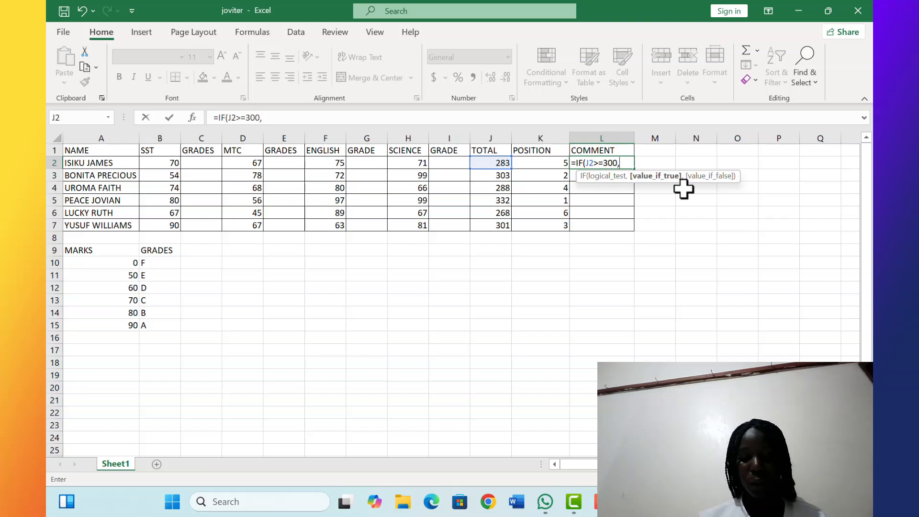
pyautogui.write('2')
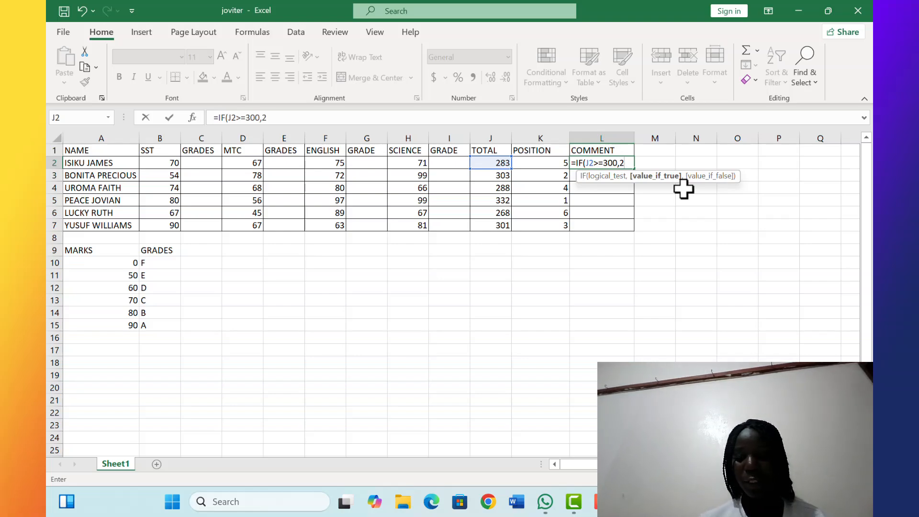
pyautogui.press('BackSpace')
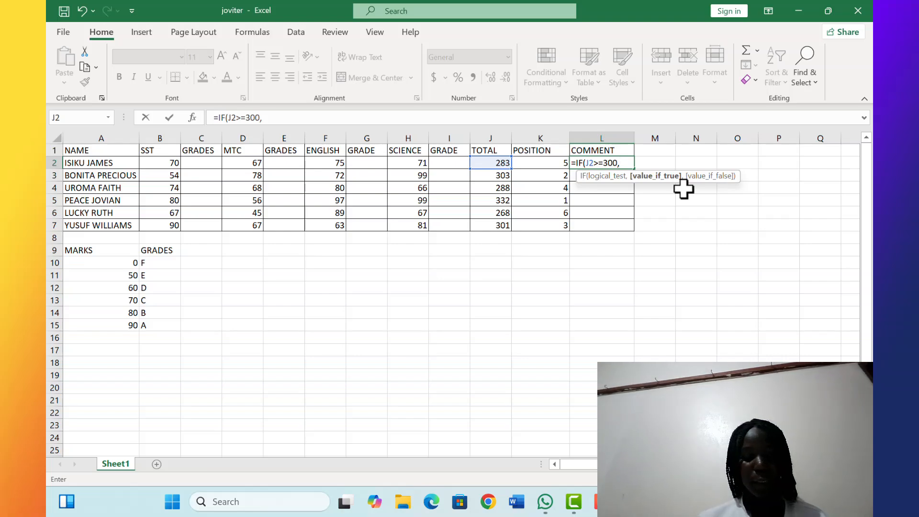
pyautogui.write('"')
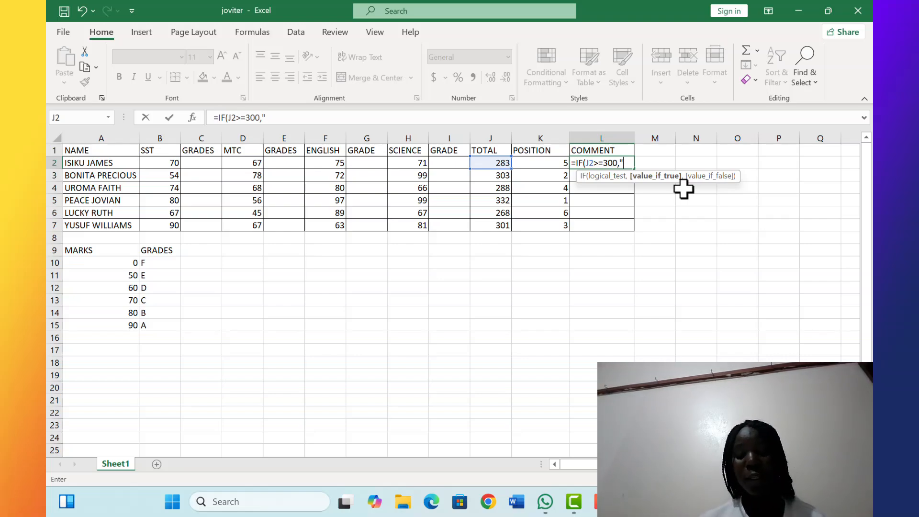
pyautogui.write('P')
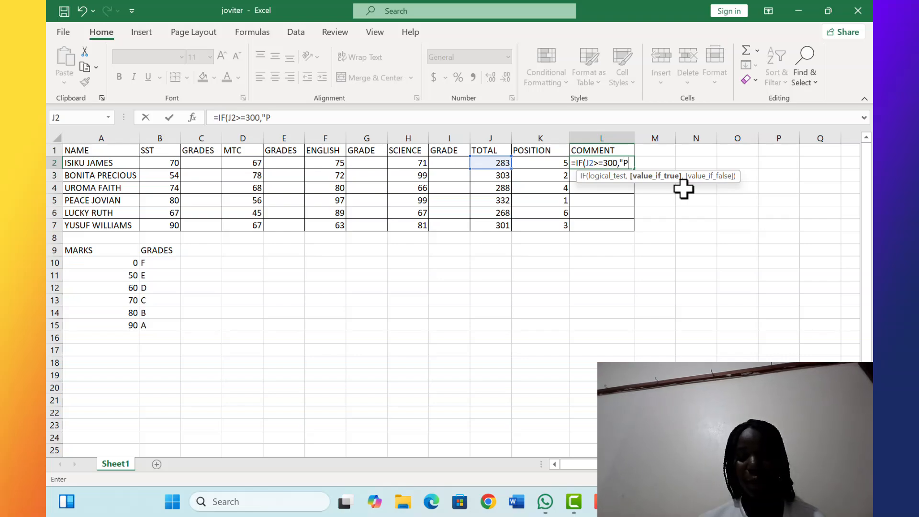
pyautogui.write('ass')
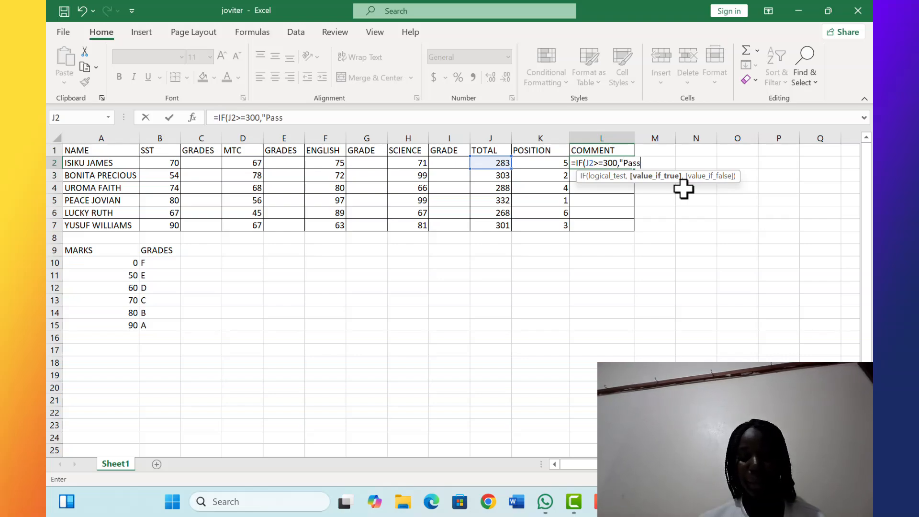
pyautogui.write('ed')
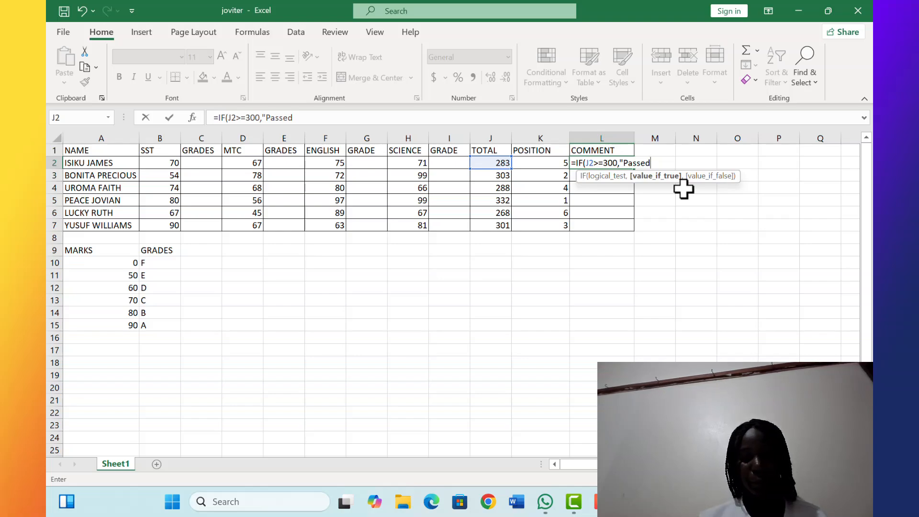
pyautogui.write('"')
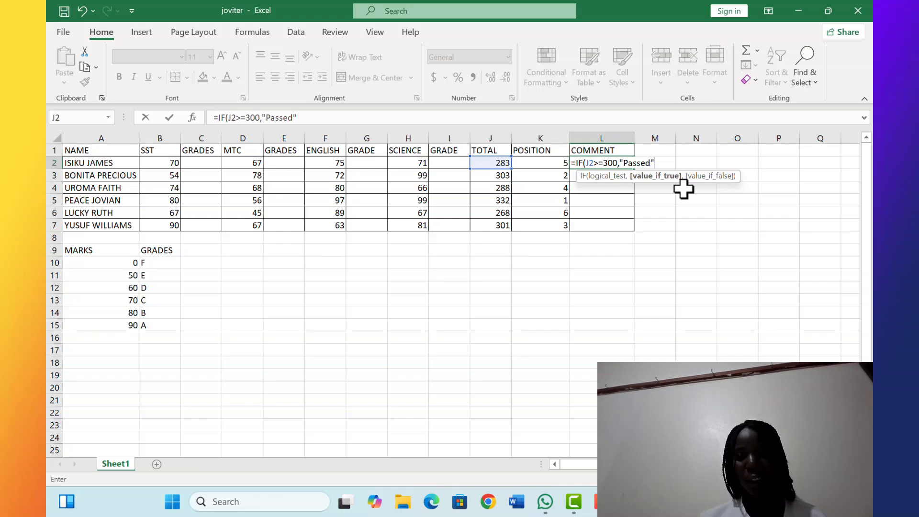
pyautogui.write(',')
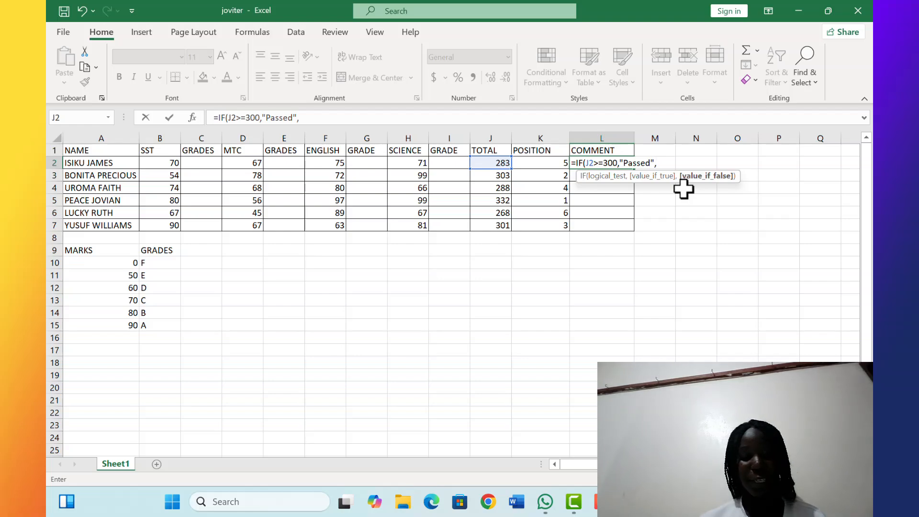
pyautogui.write('"')
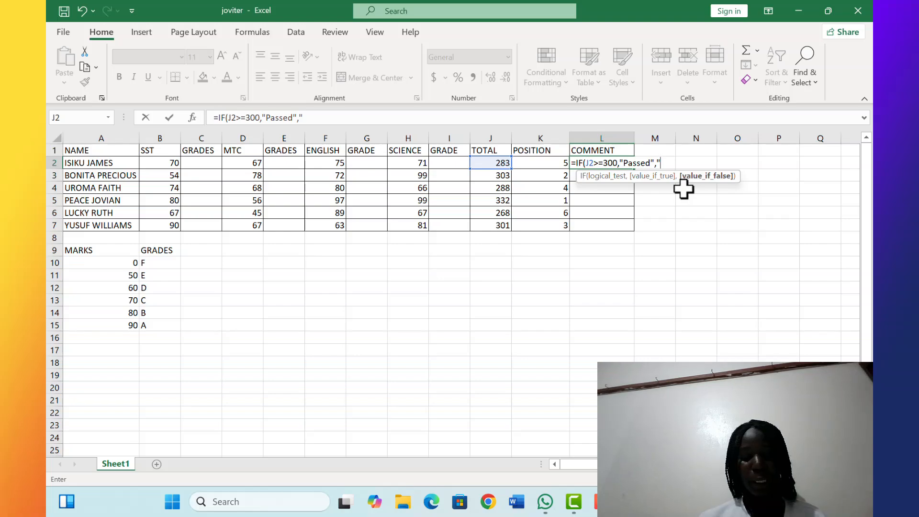
pyautogui.write('P')
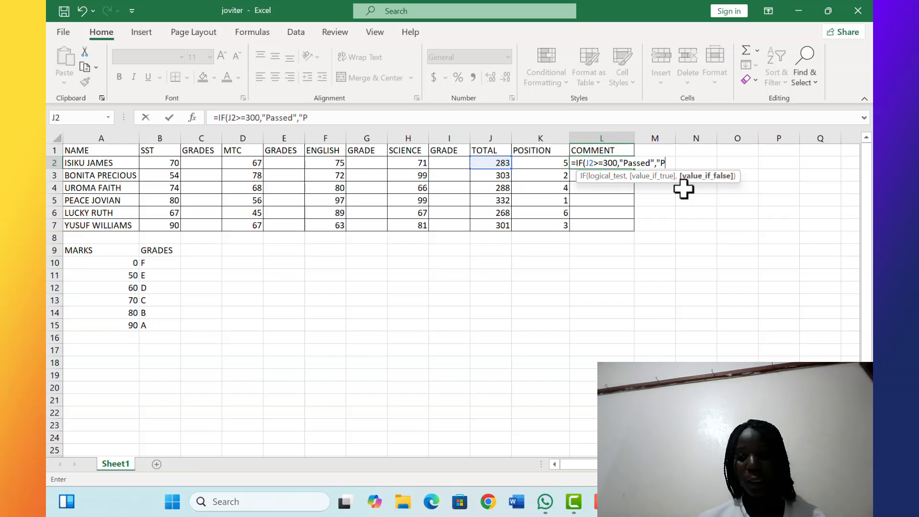
pyautogui.write('ass')
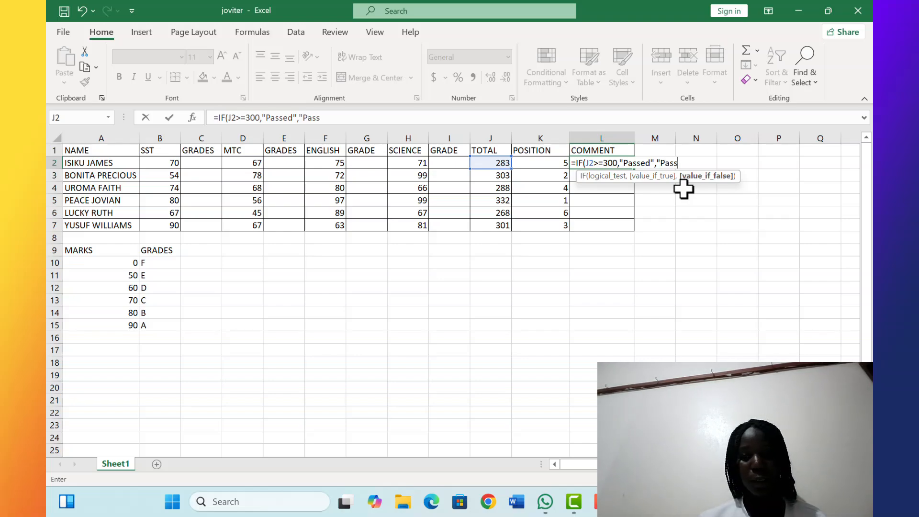
pyautogui.write('esd')
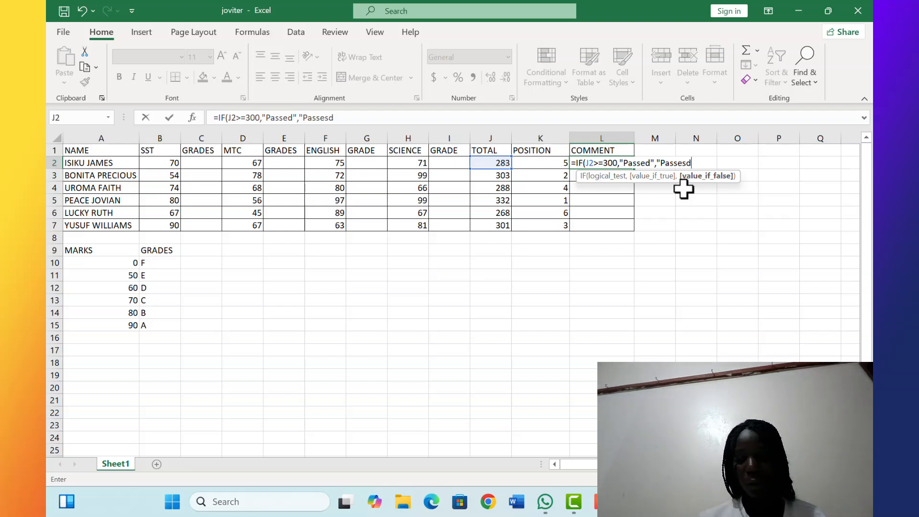
# Complete the L2 formula with "Failed" as the alternative comment, enter it, and fill it down the COMMENT column through row 7
pyautogui.press('BackSpace')
pyautogui.press('BackSpace')
pyautogui.press('BackSpace')
pyautogui.press('BackSpace')
pyautogui.press('BackSpace')
pyautogui.press('BackSpace')
pyautogui.press('BackSpace')
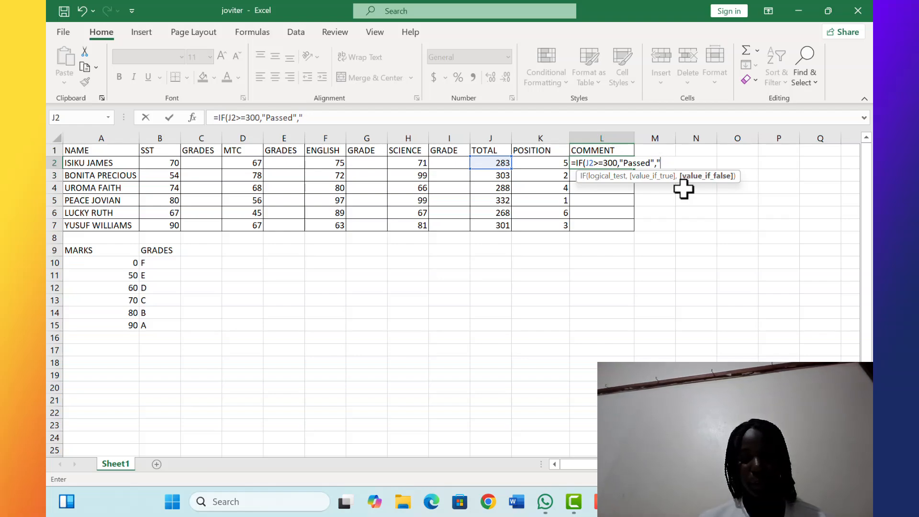
pyautogui.write('Fa')
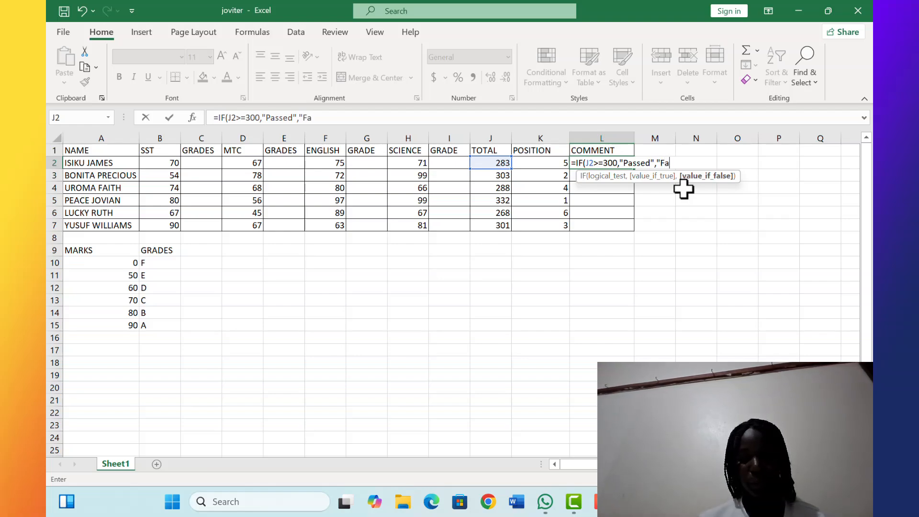
pyautogui.write('ike')
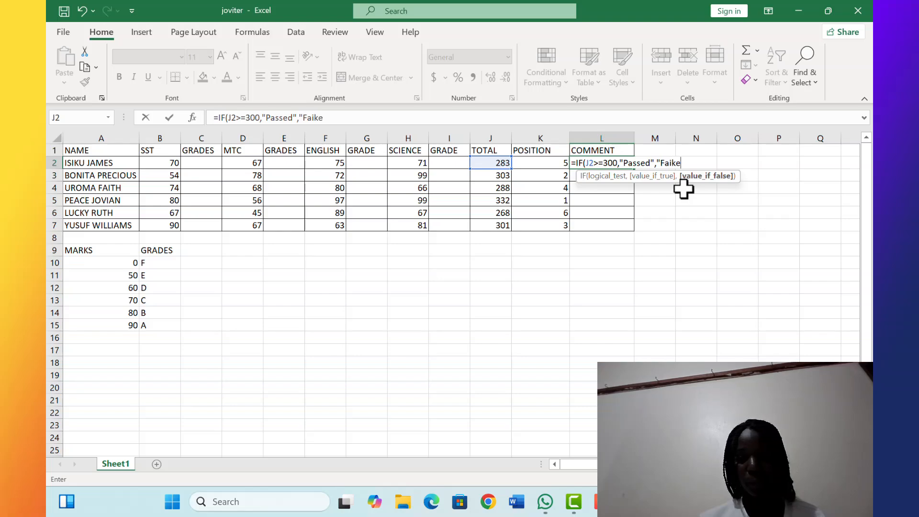
pyautogui.press('BackSpace')
pyautogui.press('BackSpace')
pyautogui.write('led')
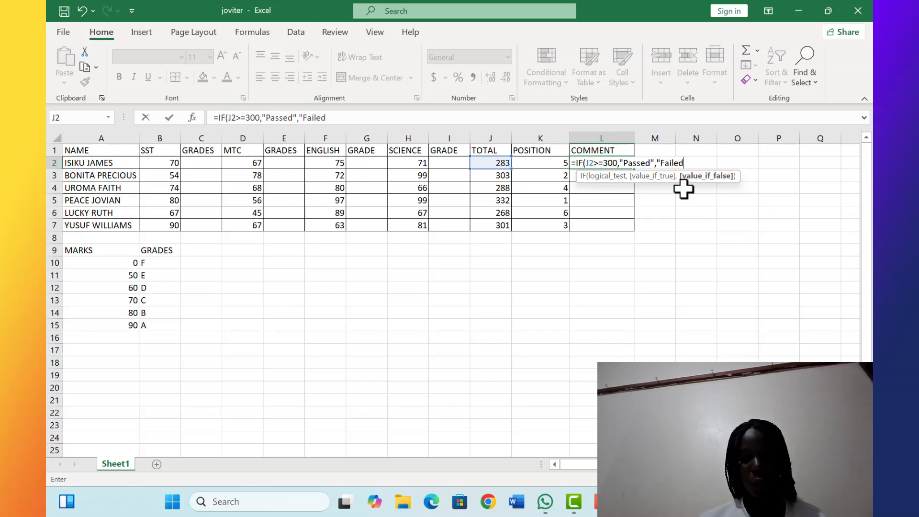
pyautogui.write('"')
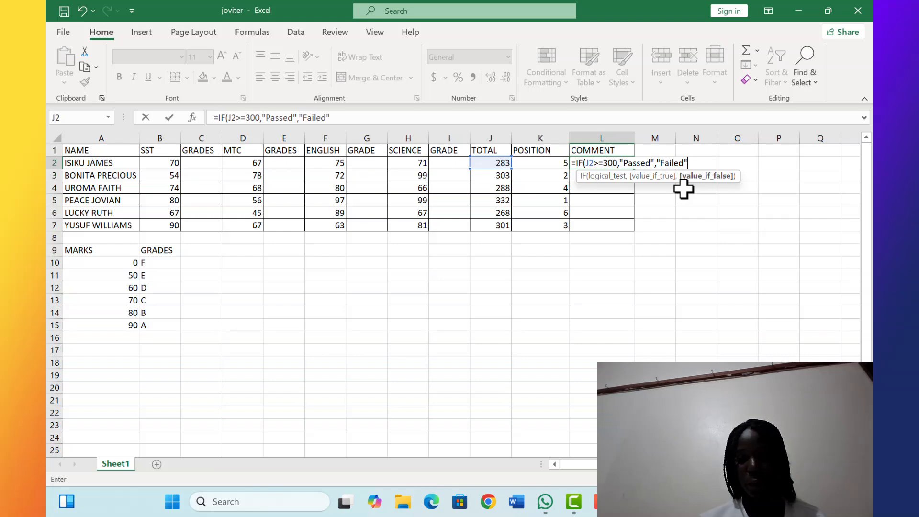
pyautogui.write(')')
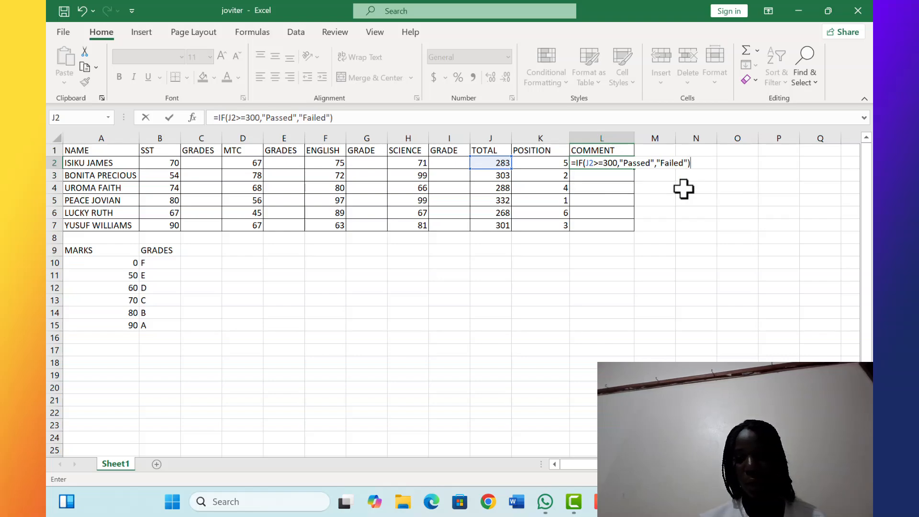
pyautogui.press('Return')
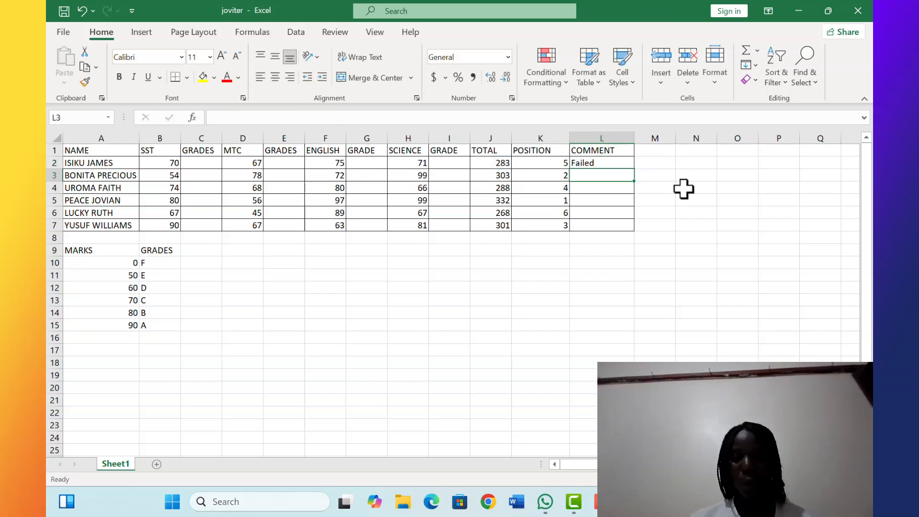
pyautogui.click(606, 163)
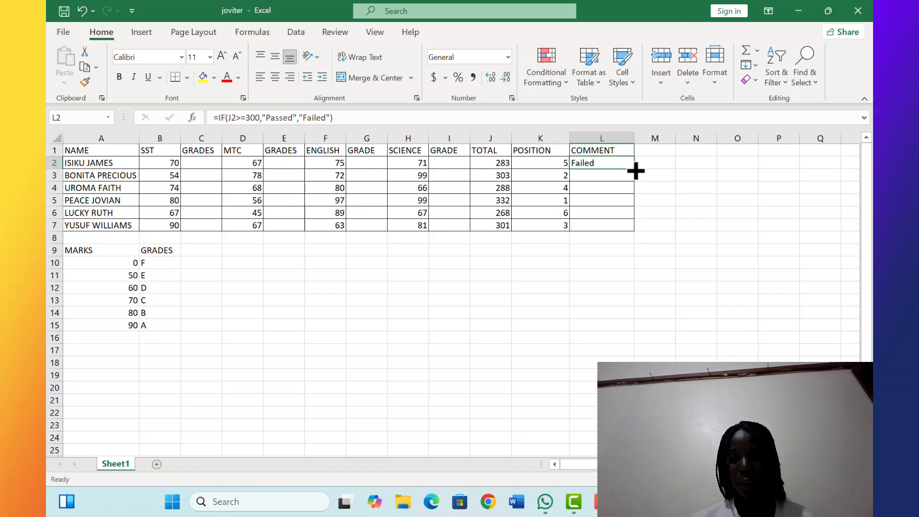
pyautogui.moveTo(637, 173); pyautogui.dragTo(638, 232)
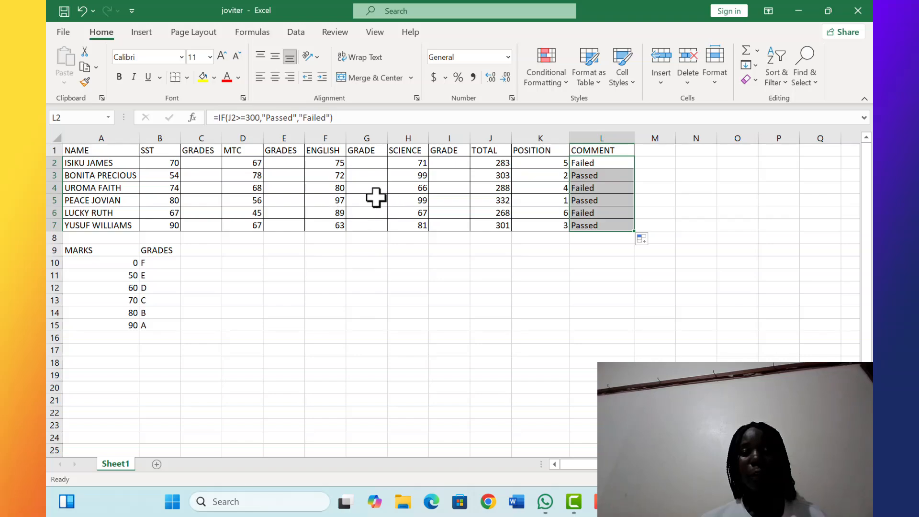
# Begin a VLOOKUP in C2 that looks up the SST mark in B2 within the absolute grade table $A$9:$B$15
pyautogui.click(210, 164)
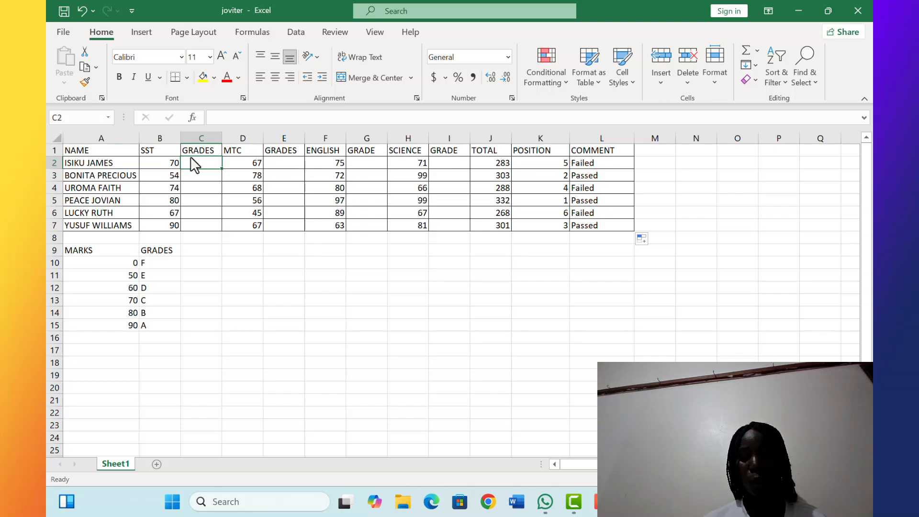
pyautogui.write('=')
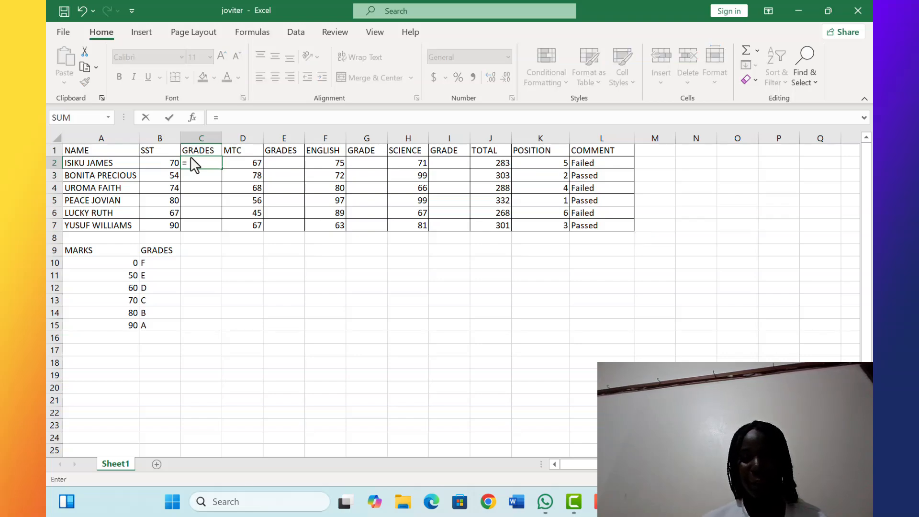
pyautogui.write('VLLO')
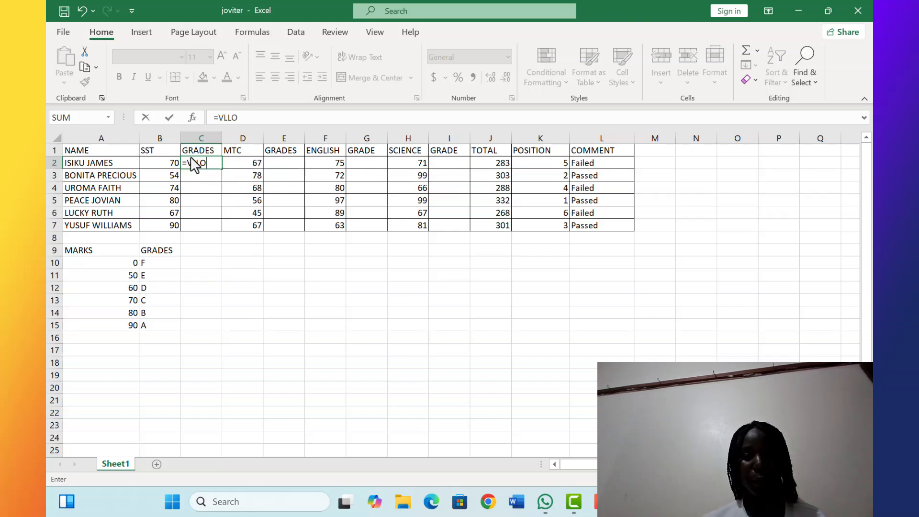
pyautogui.press('BackSpace')
pyautogui.press('BackSpace')
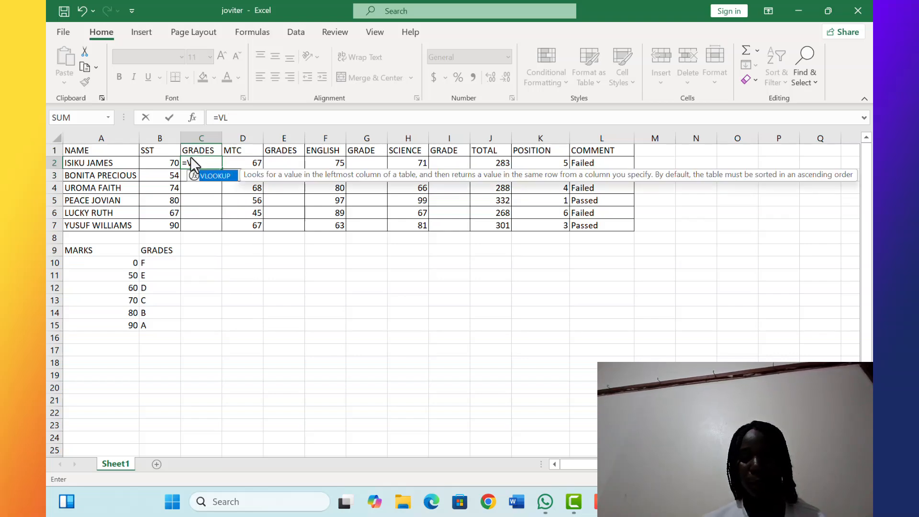
pyautogui.write('OOKUP')
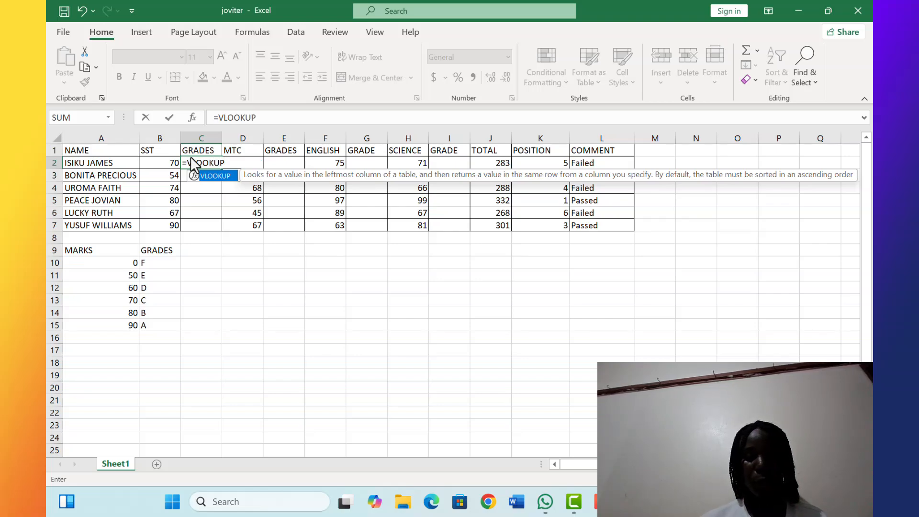
pyautogui.write('(')
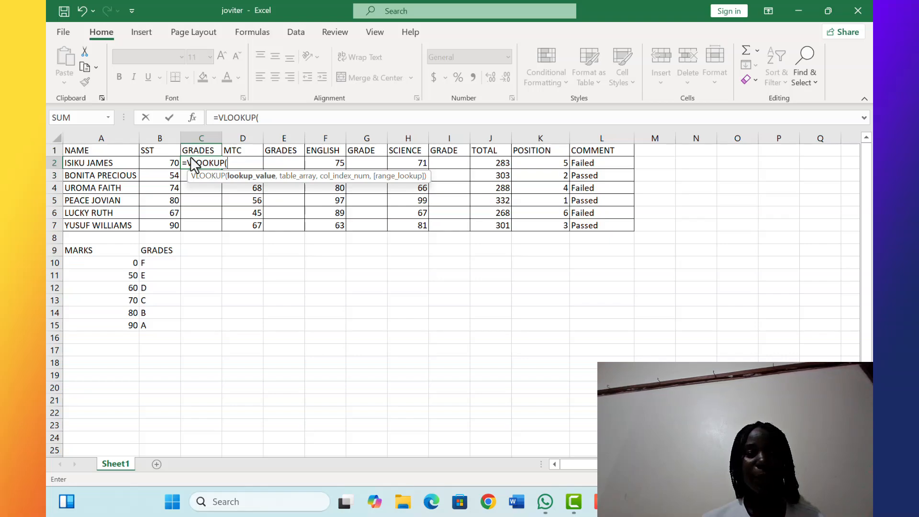
pyautogui.click(174, 165)
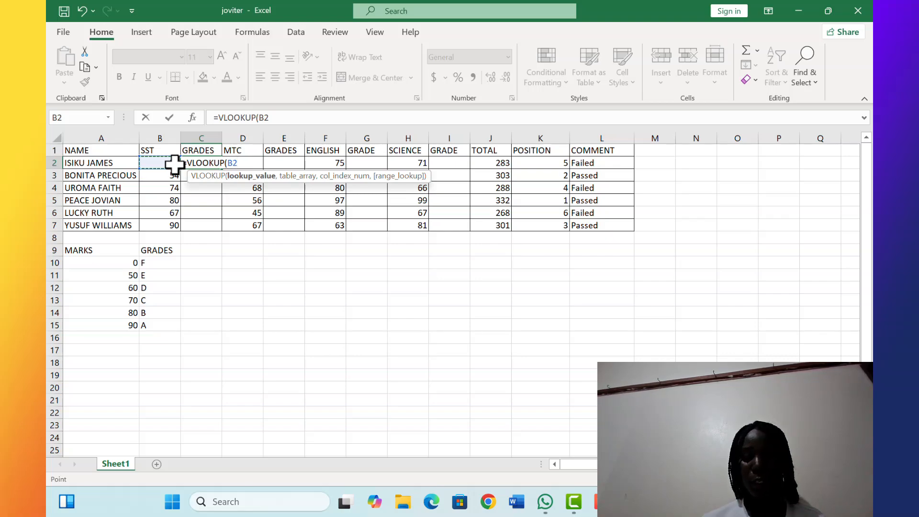
pyautogui.write(',')
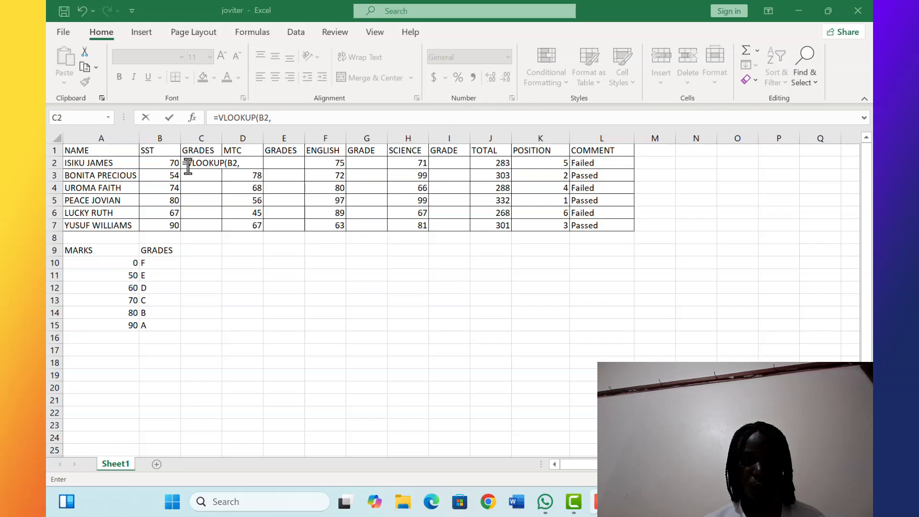
pyautogui.click(242, 163)
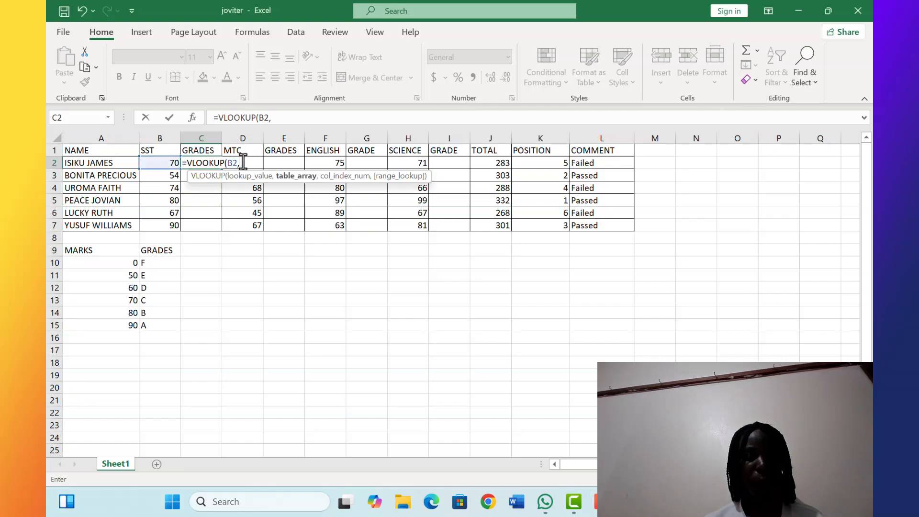
pyautogui.click(108, 247)
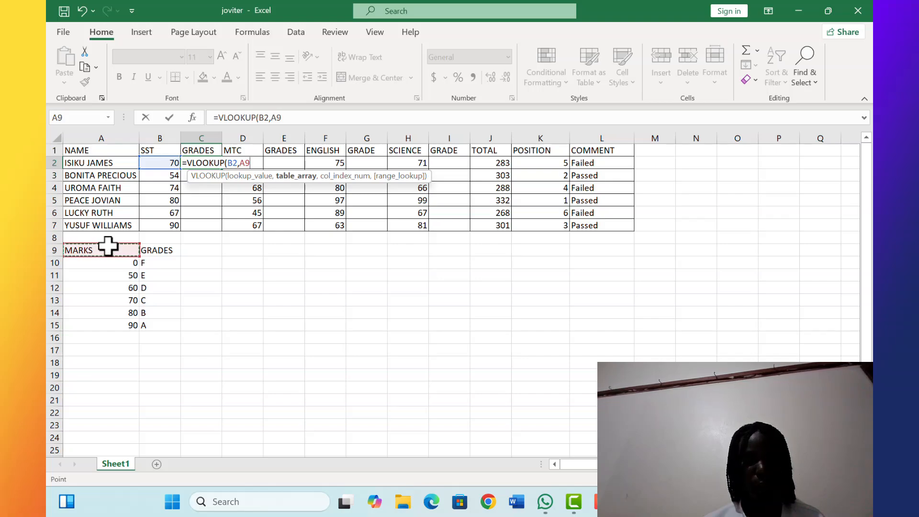
pyautogui.moveTo(110, 245)
pyautogui.mouseDown()
pyautogui.moveTo(145, 242)
pyautogui.moveTo(109, 250)
pyautogui.mouseUp()
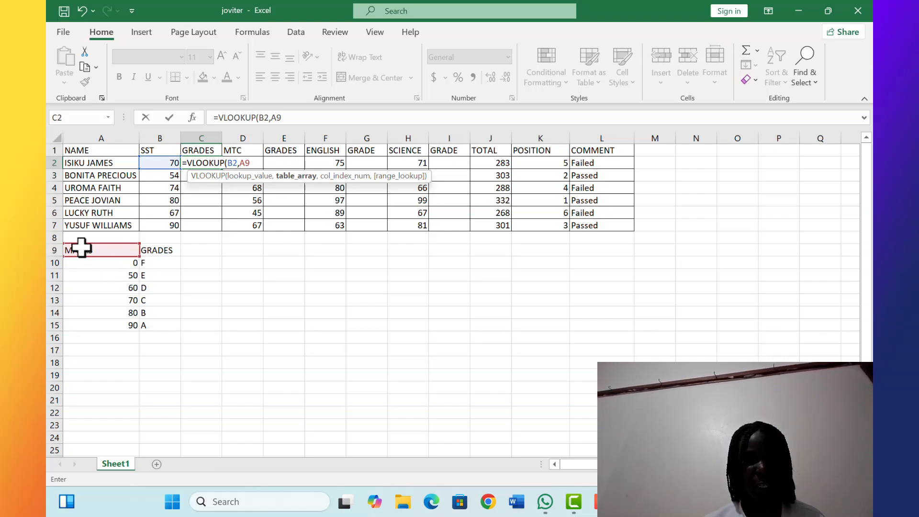
pyautogui.click(101, 248)
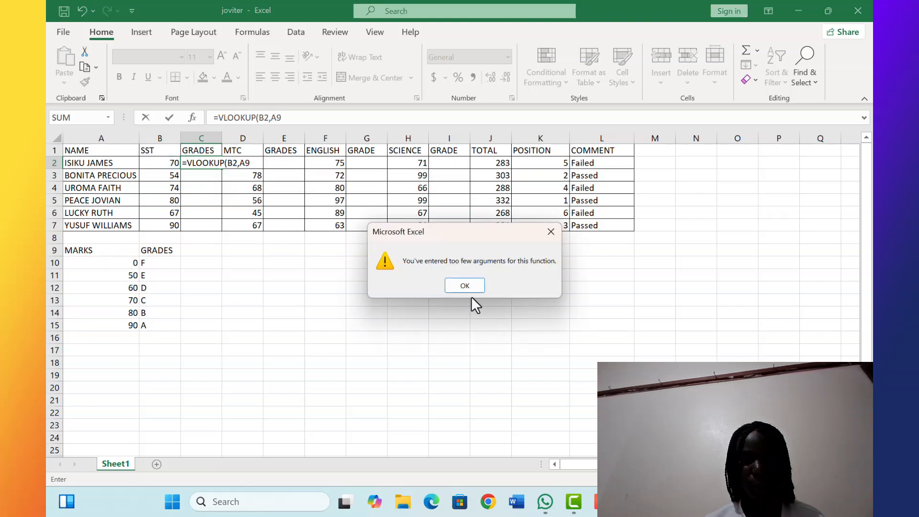
pyautogui.click(465, 286)
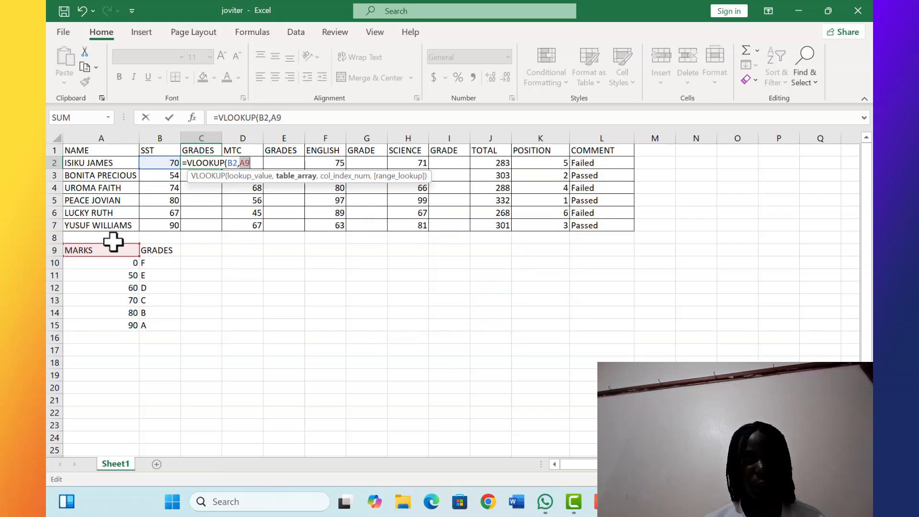
pyautogui.click(104, 250)
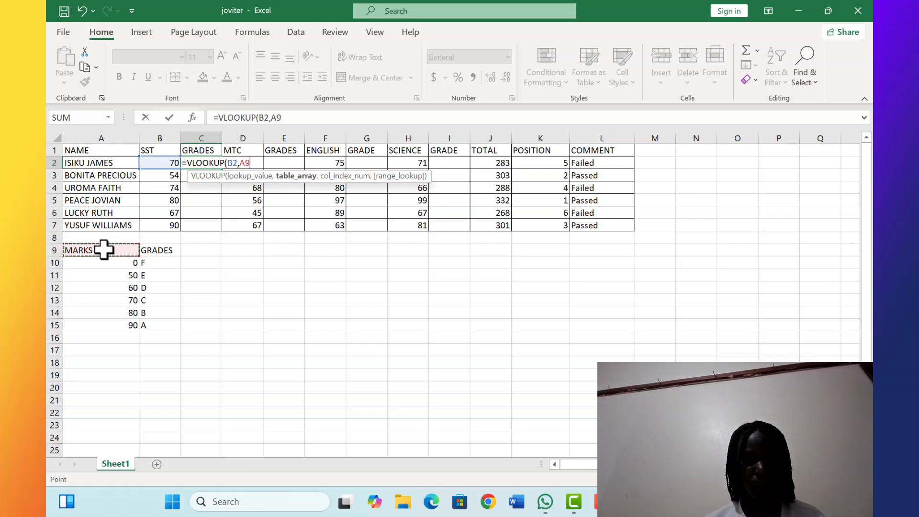
pyautogui.moveTo(104, 250); pyautogui.dragTo(174, 328)
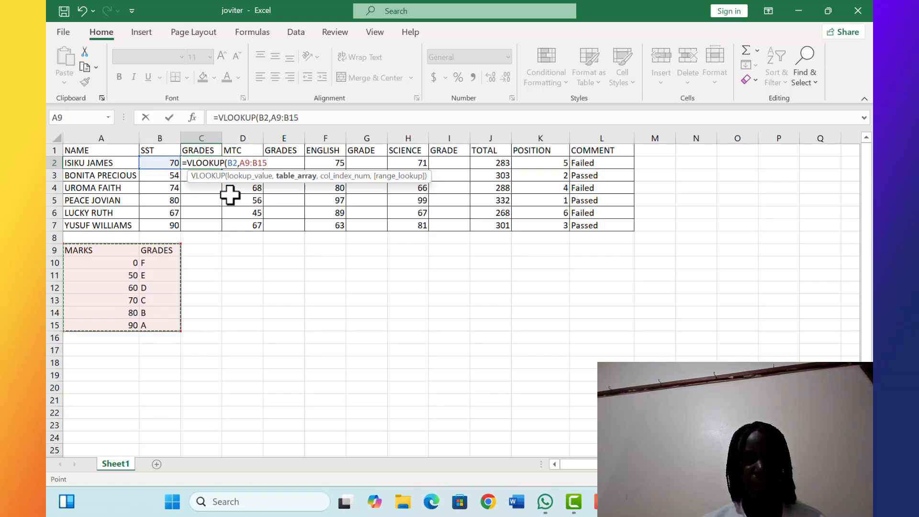
pyautogui.press('F4')
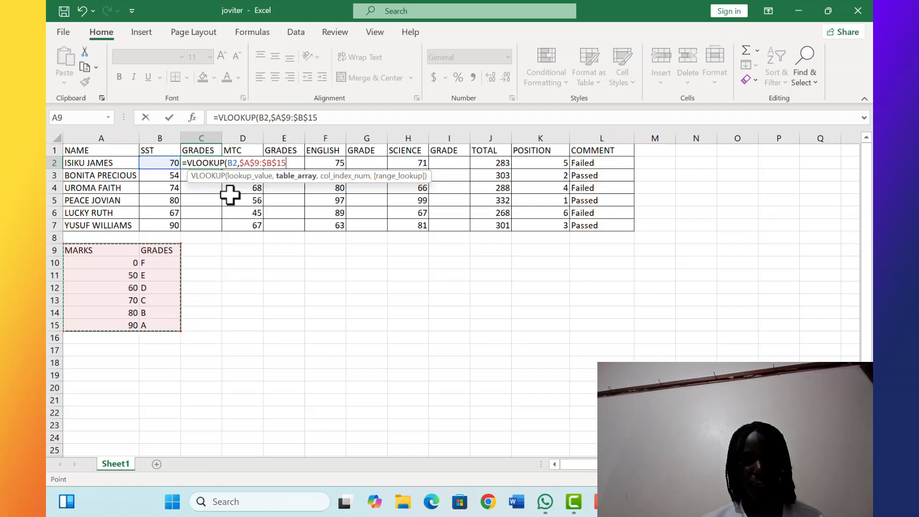
# Finish the VLOOKUP with column index 2 and TRUE, then fill it down the SST GRADES column through row 7
pyautogui.write(',')
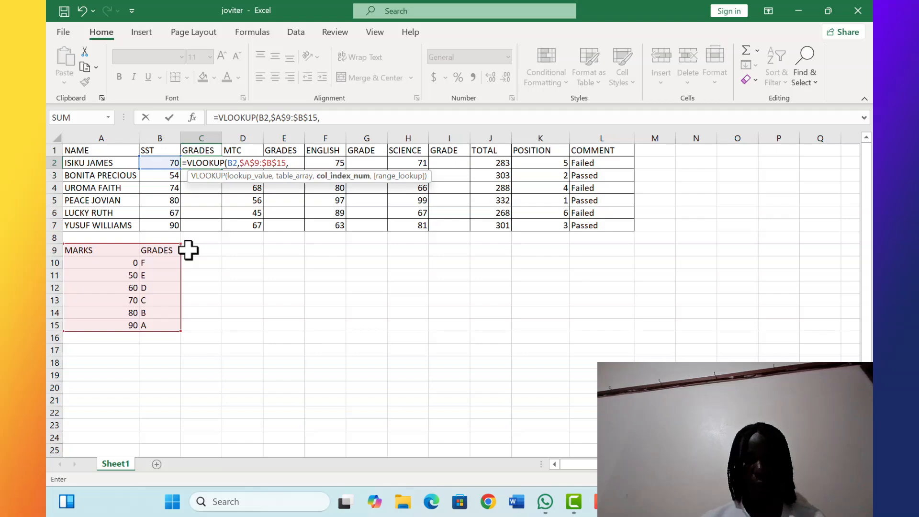
pyautogui.write('2')
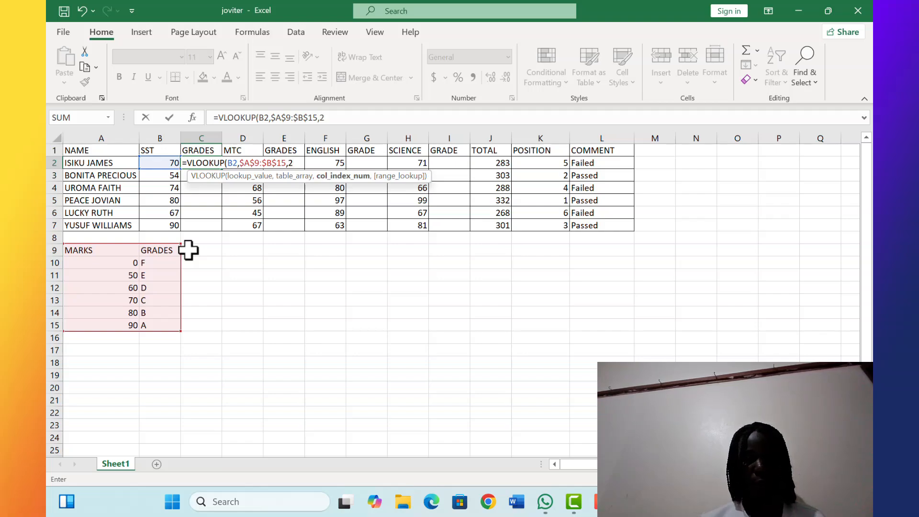
pyautogui.write(',')
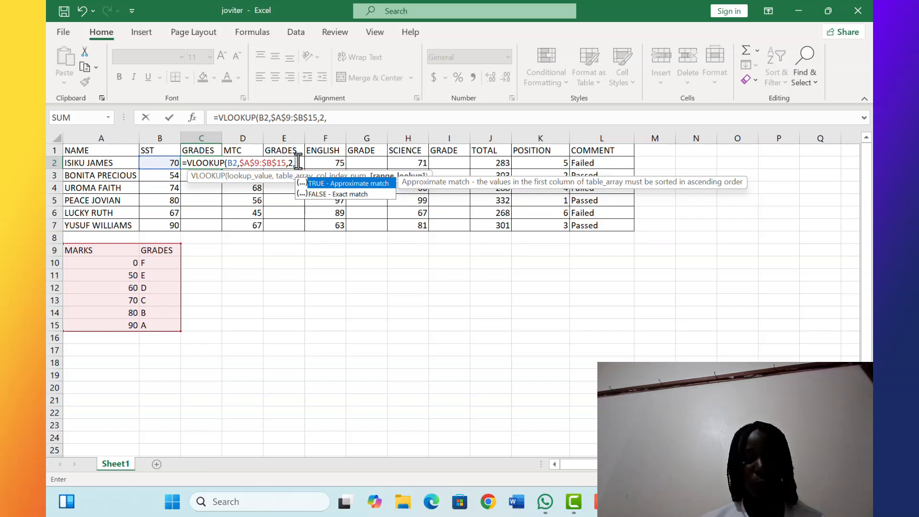
pyautogui.write('TRUE')
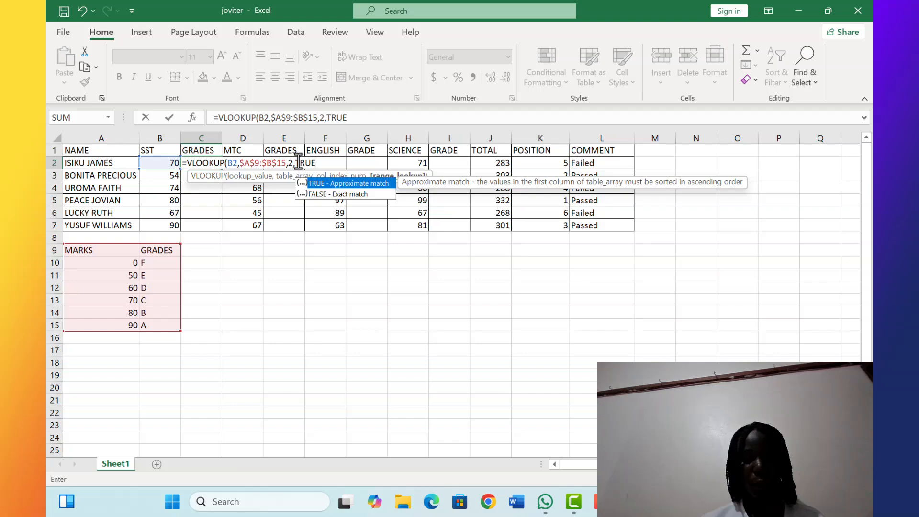
pyautogui.write(')')
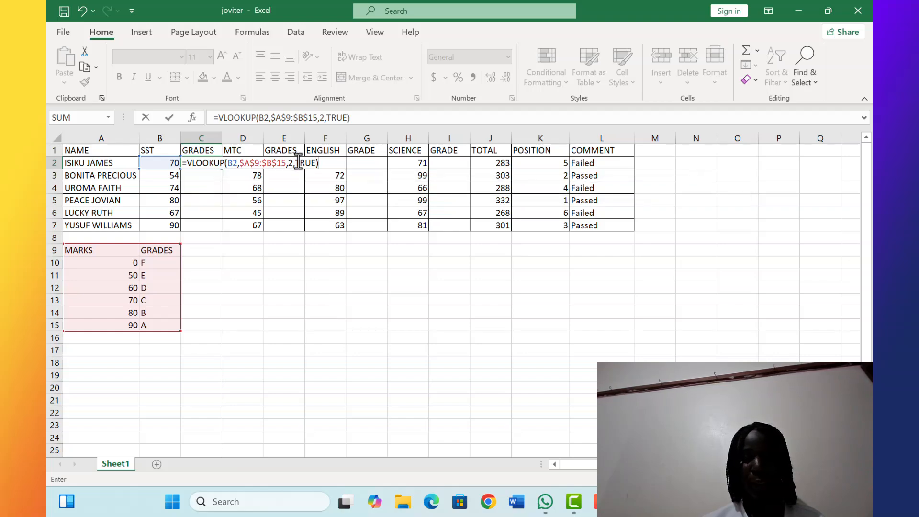
pyautogui.press('Return')
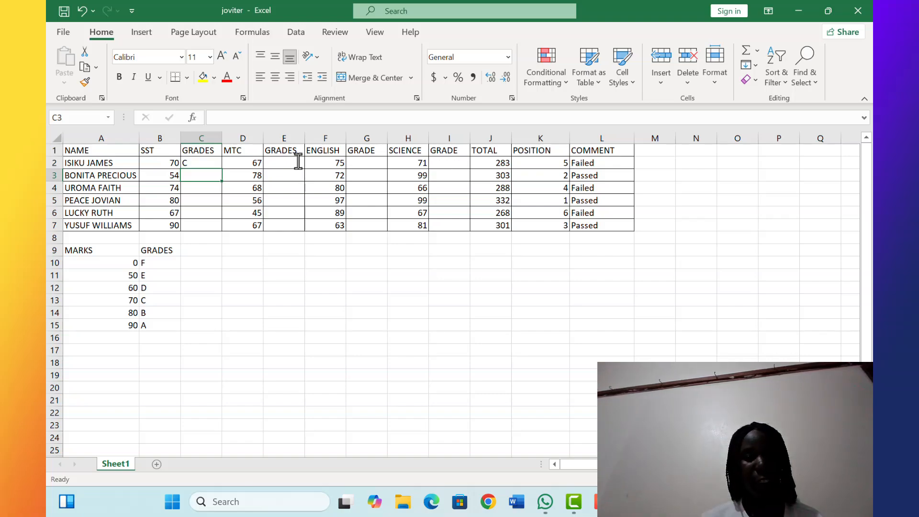
pyautogui.click(208, 163)
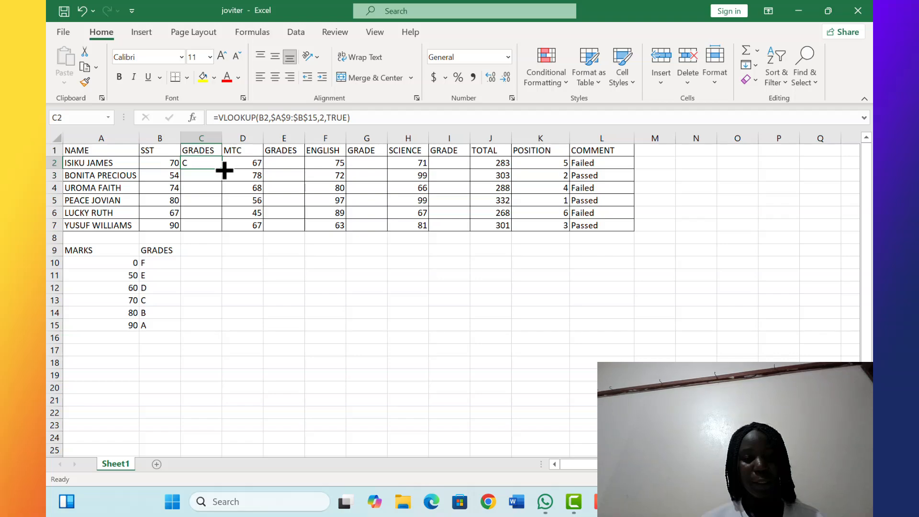
pyautogui.moveTo(224, 170); pyautogui.dragTo(223, 234)
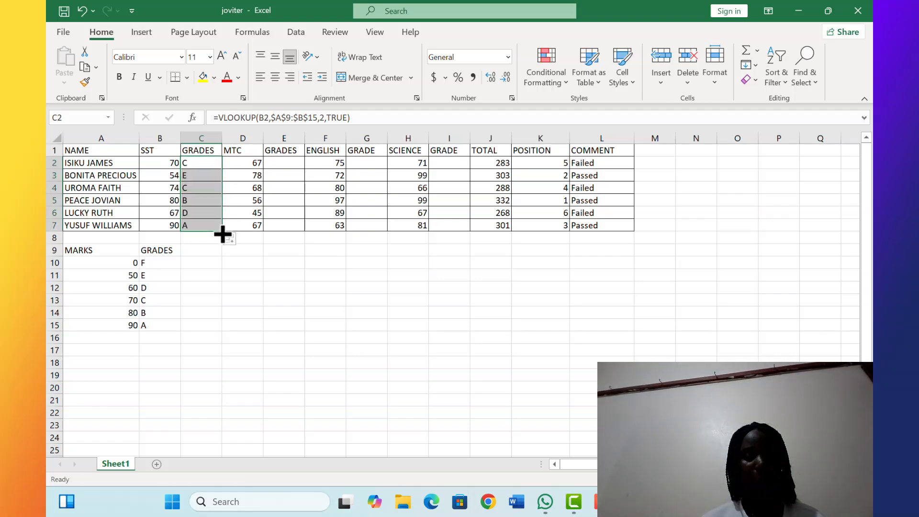